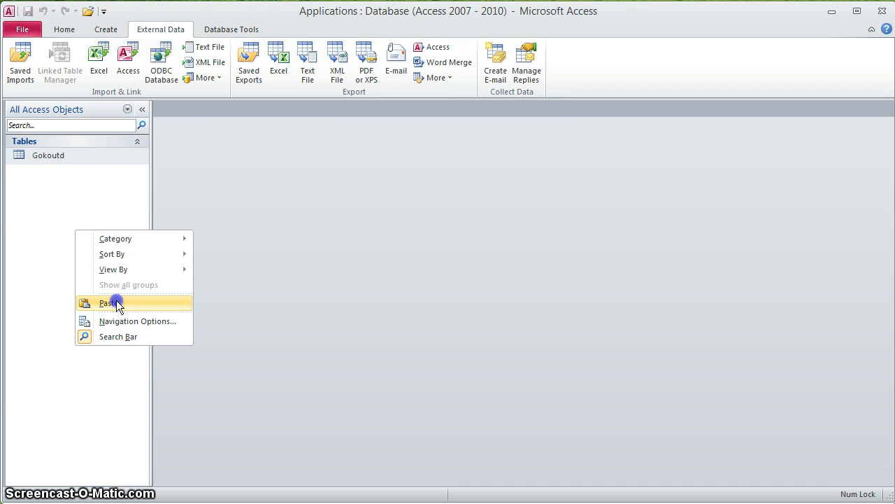
- Paste Gokoutd as a new table named Applications, keeping structure and data
click(108, 303)
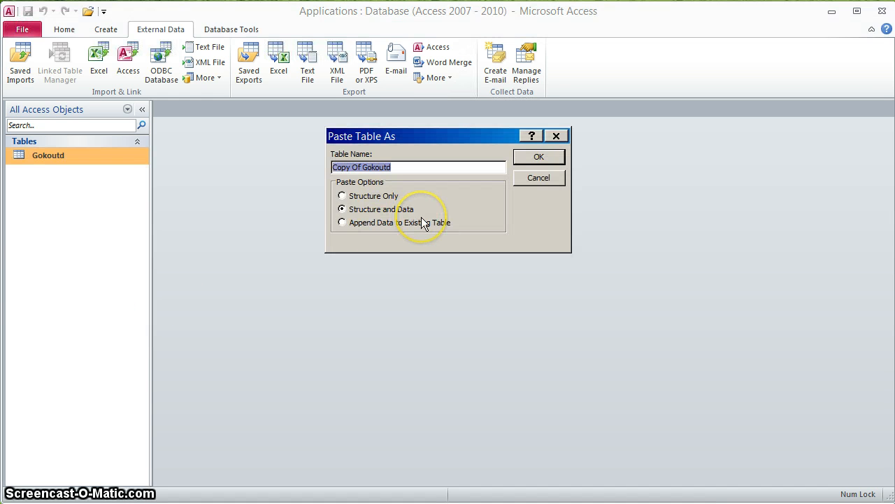
text(Applications)
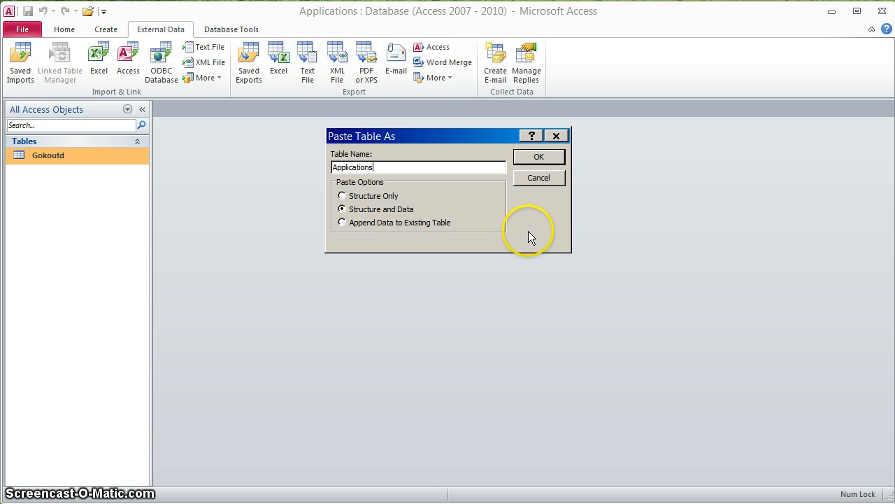
click(539, 157)
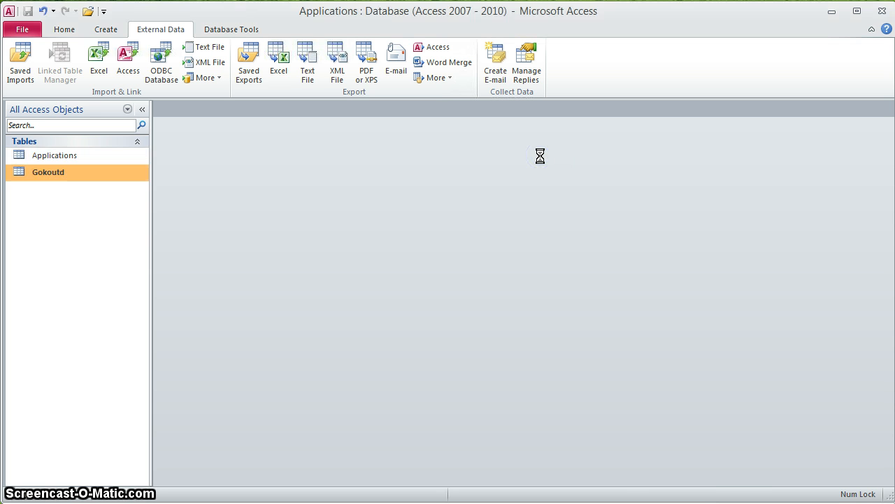
- Open the Applications table in Design View
click(26, 155)
right_click(26, 155)
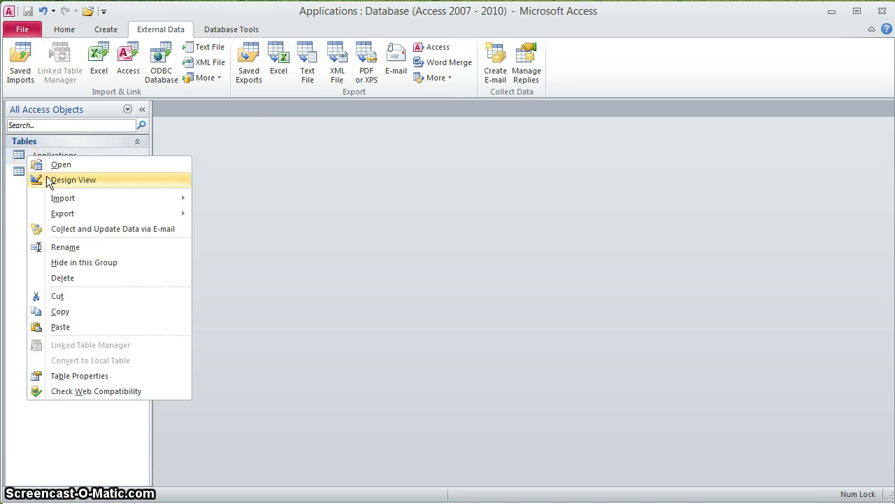
click(46, 176)
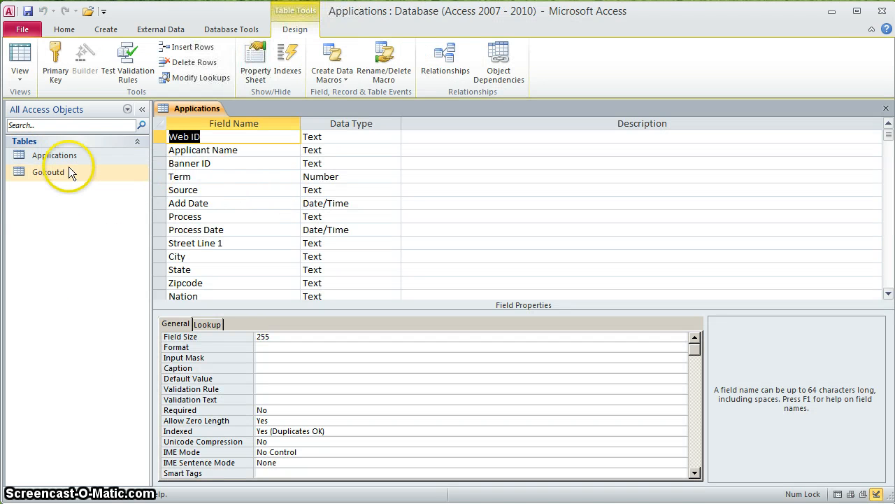
click(54, 156)
right_click(55, 158)
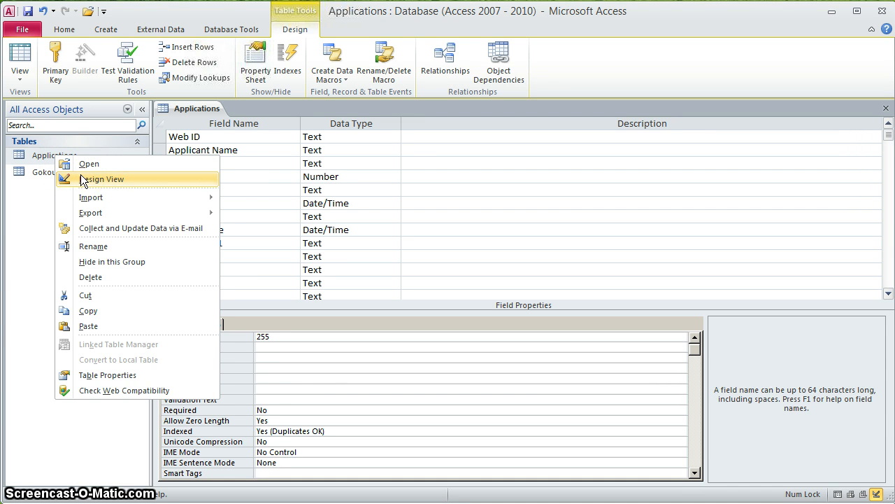
click(289, 159)
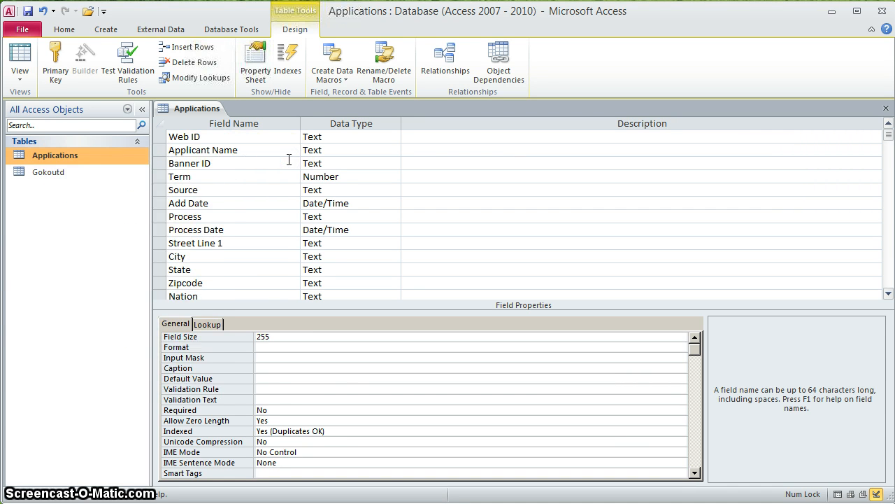
click(280, 138)
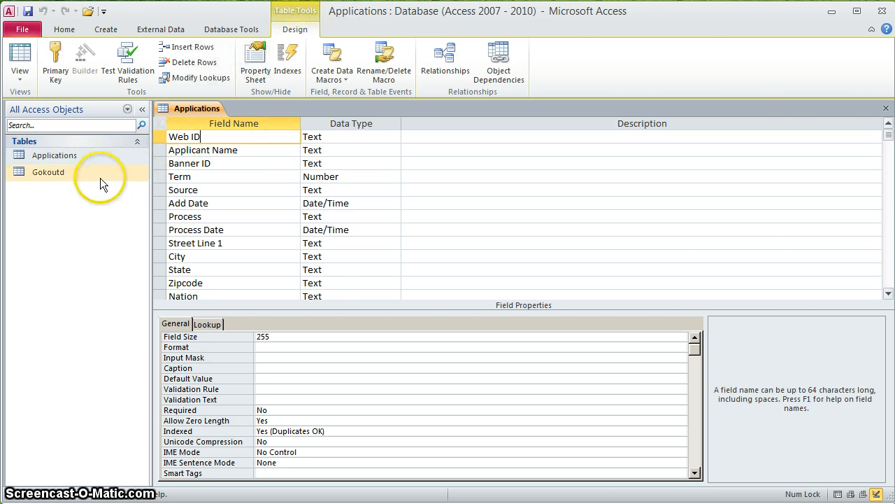
- Open the Gokoutd datasheet to check the Web ID value test2test47, then return to Applications
double_click(33, 175)
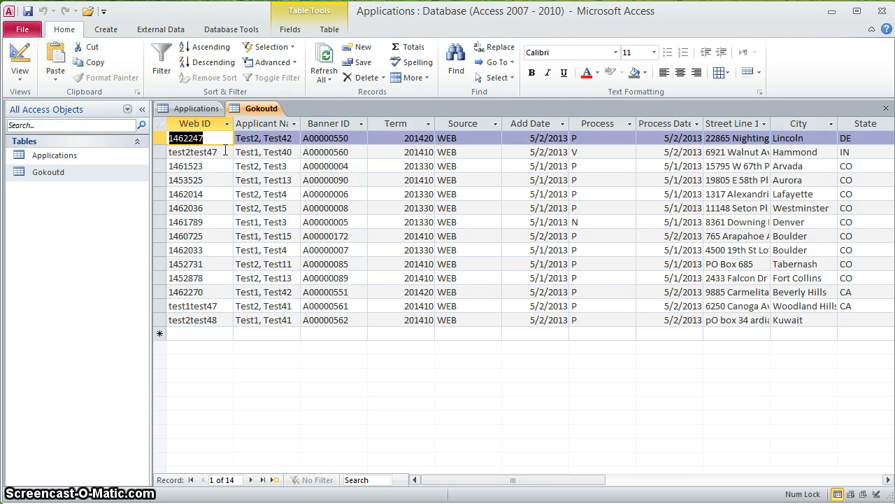
click(224, 152)
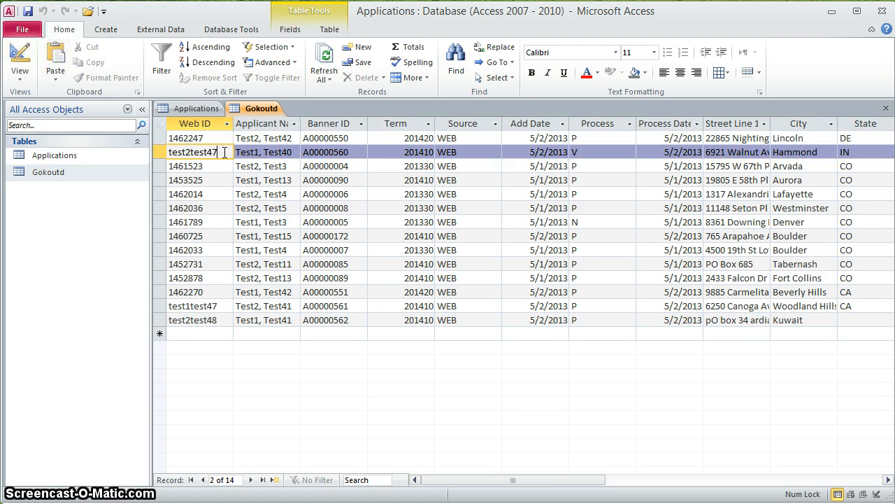
click(221, 150)
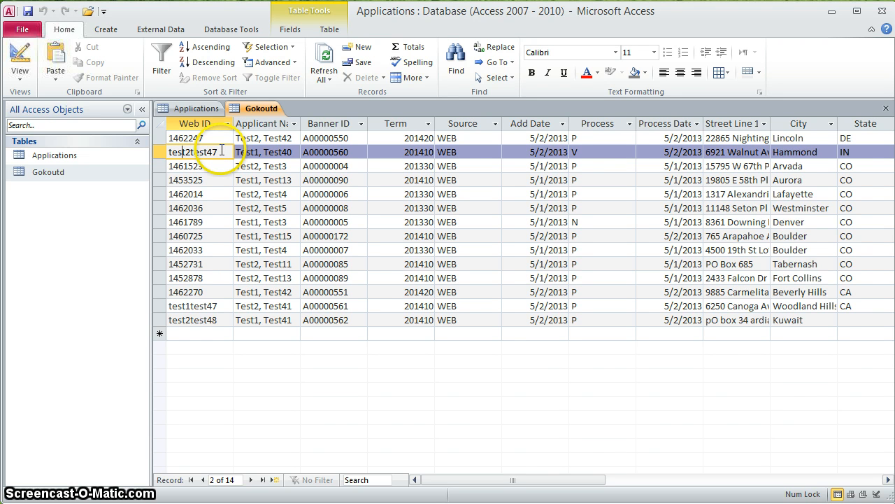
click(183, 109)
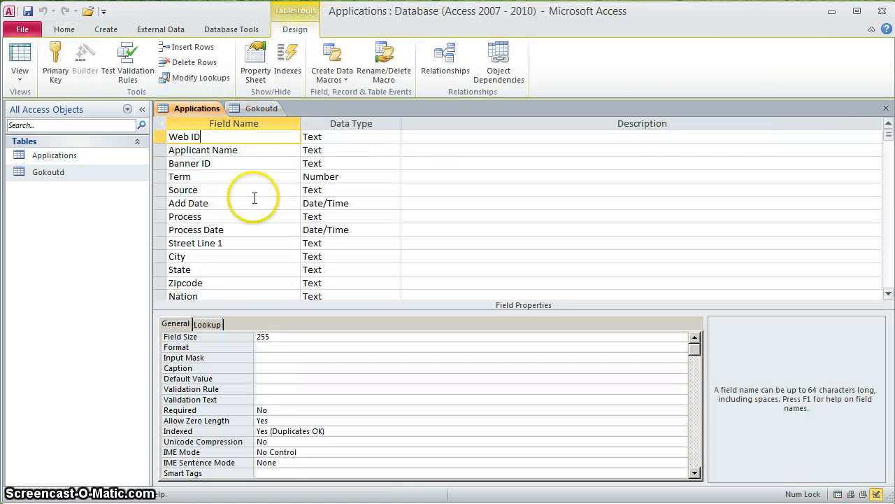
- Set field sizes of 20 for Web ID, 75 for Applicant Name and 9 for Banner ID
click(286, 337)
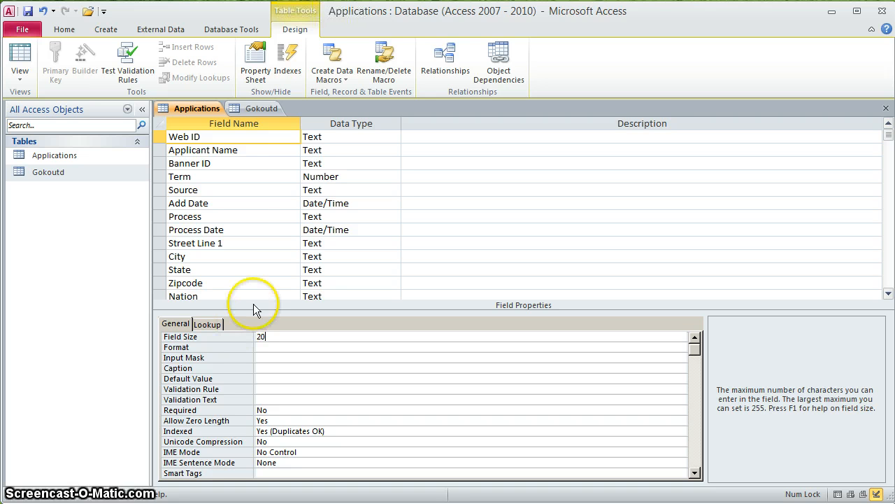
click(258, 149)
click(280, 336)
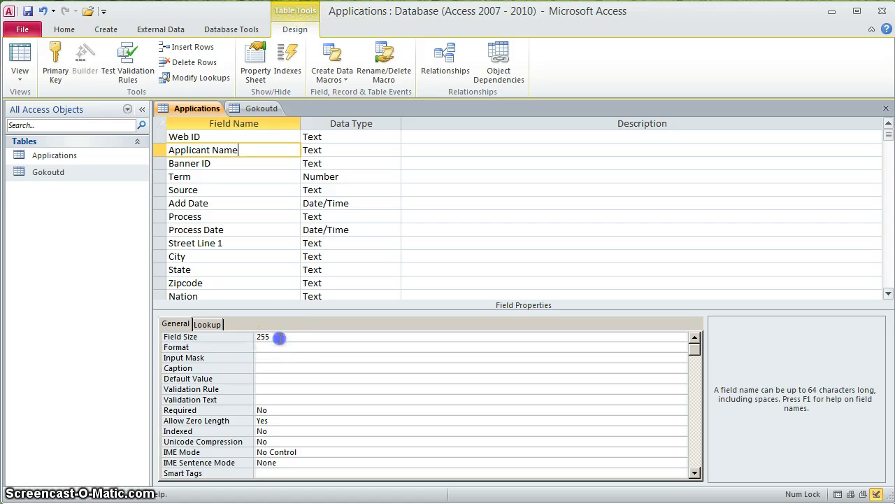
click(243, 336)
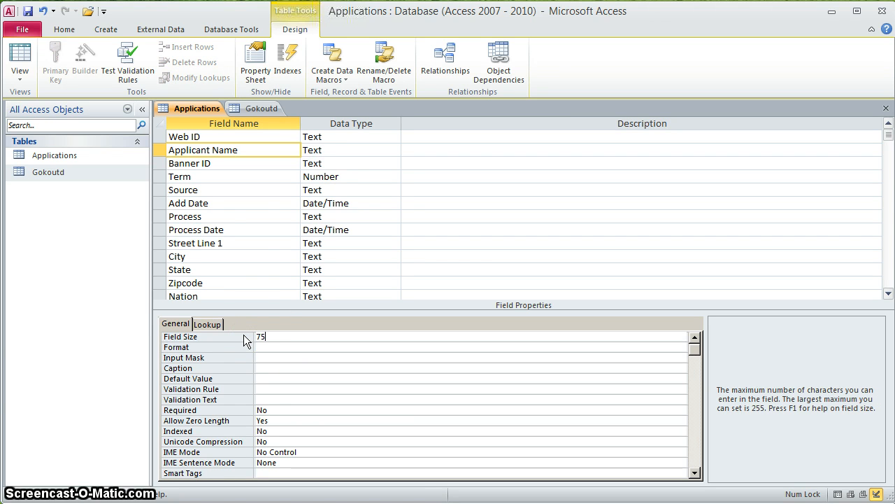
click(254, 166)
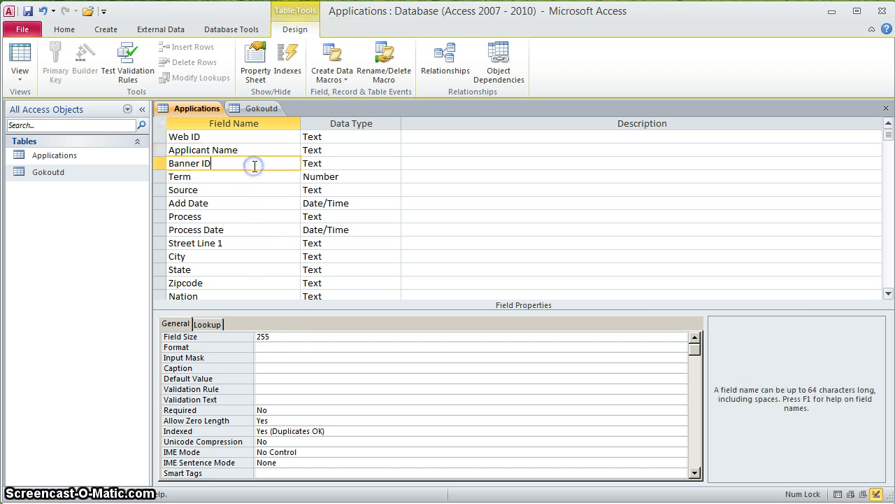
click(280, 339)
click(251, 336)
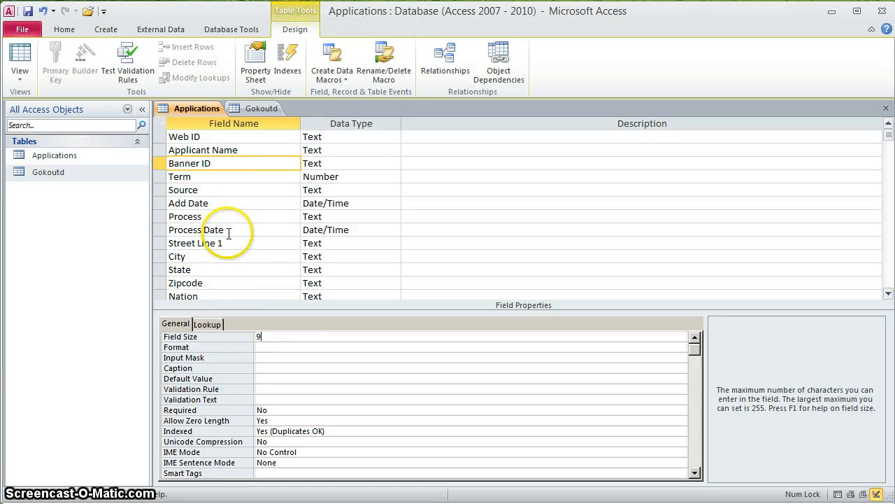
- Keep Term as Long Integer, then compare the Source field against the Gokoutd data
click(226, 176)
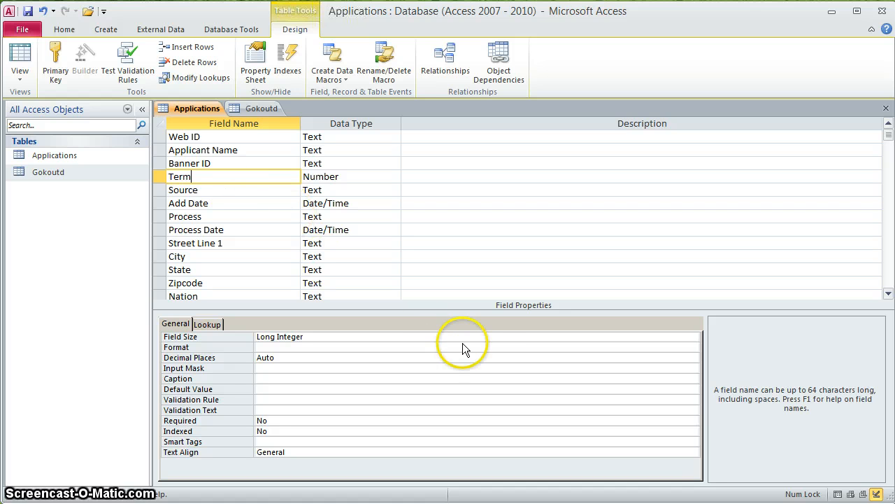
click(490, 339)
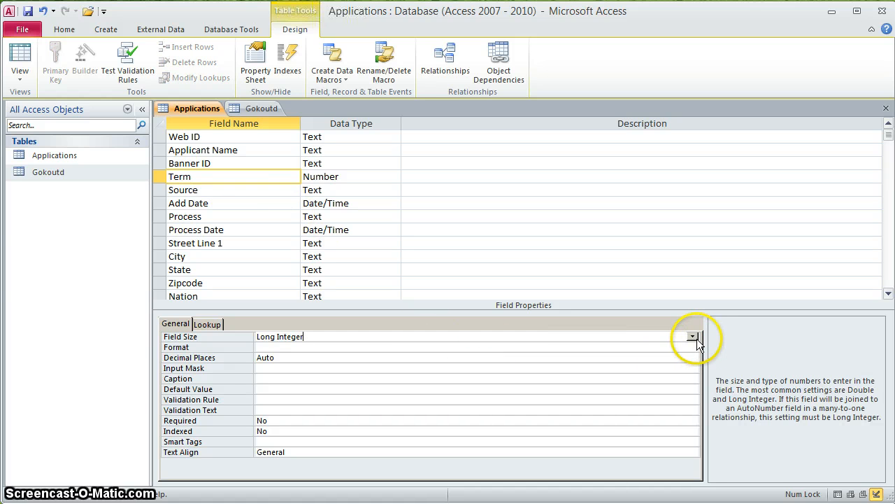
click(695, 337)
click(696, 338)
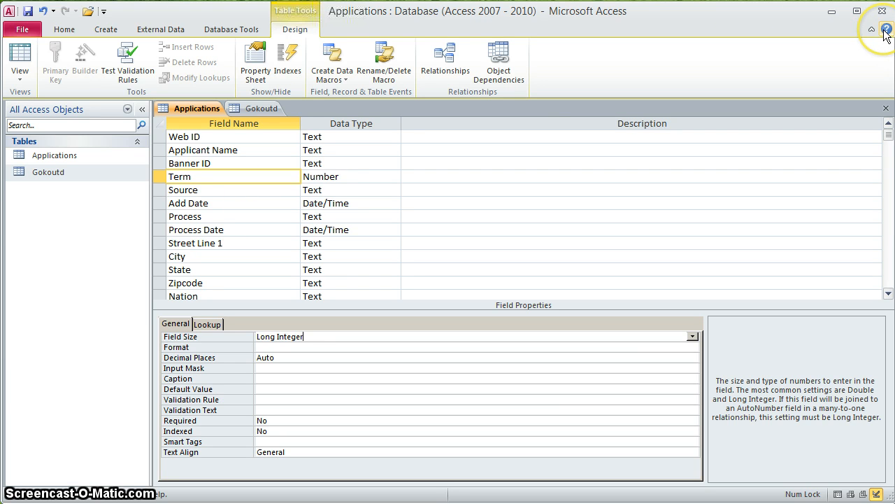
click(204, 189)
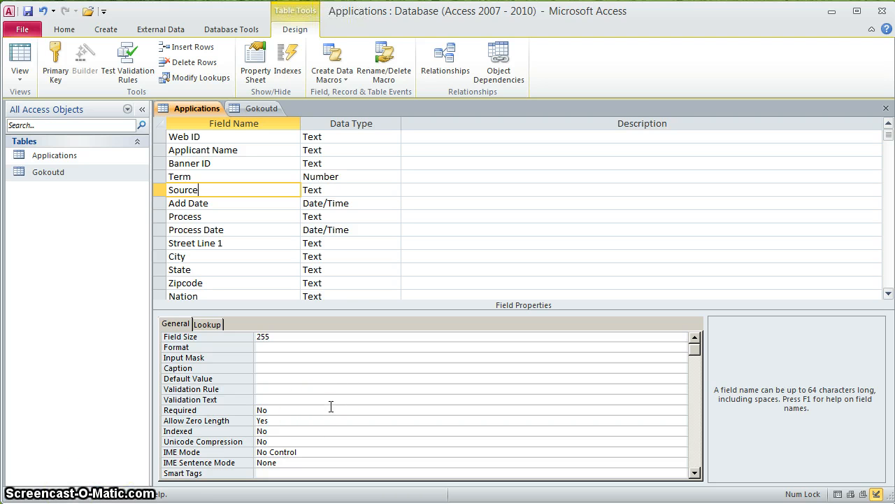
click(263, 107)
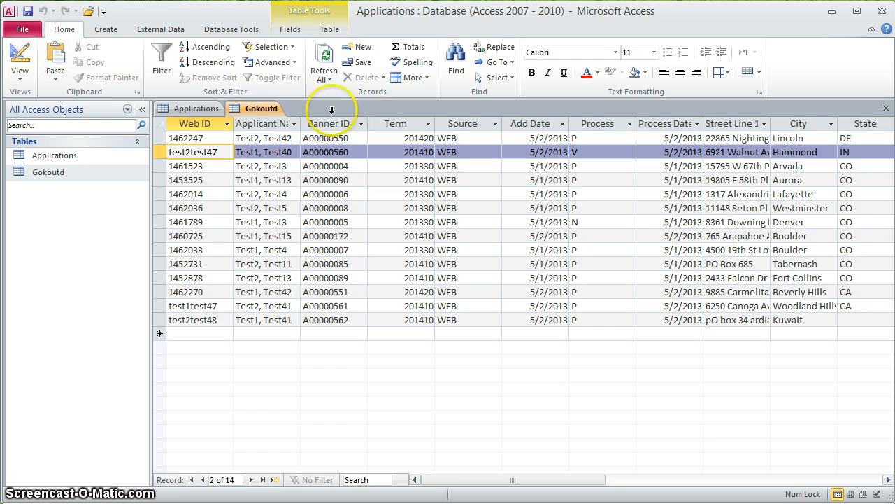
click(201, 109)
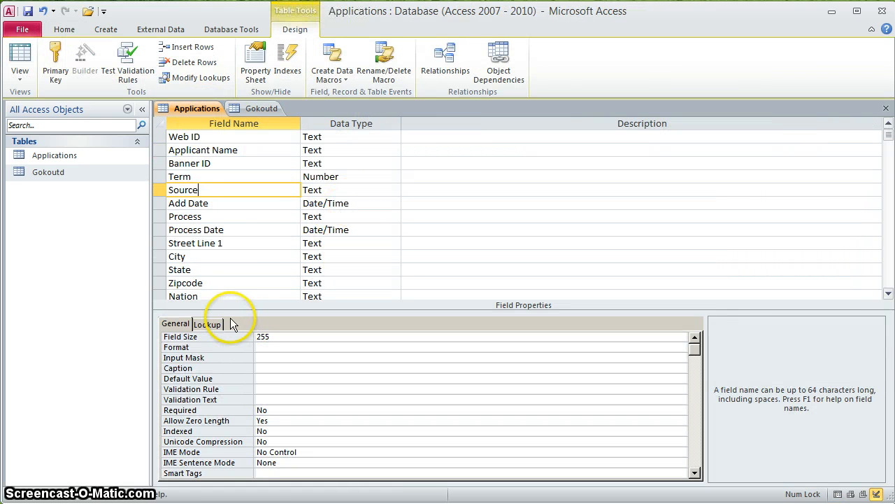
- Set the Source field size to 5
click(259, 338)
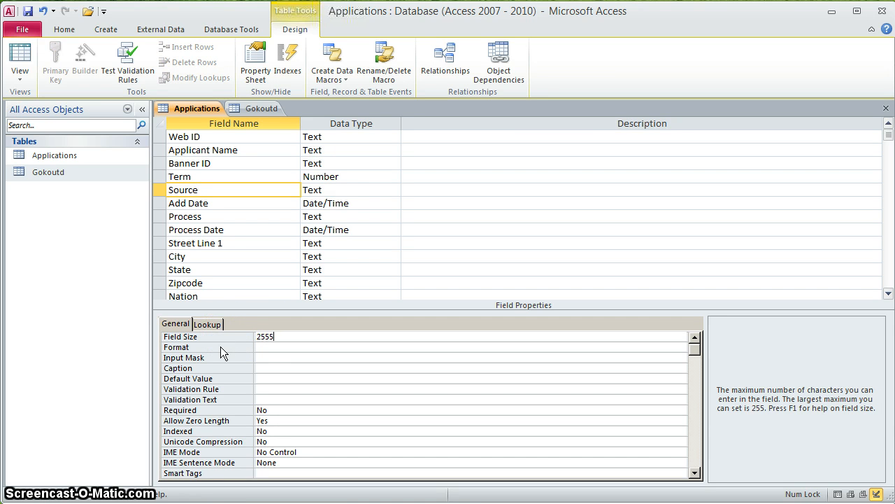
text(5)
key(BackSpace)
key(BackSpace)
key(BackSpace)
key(BackSpace)
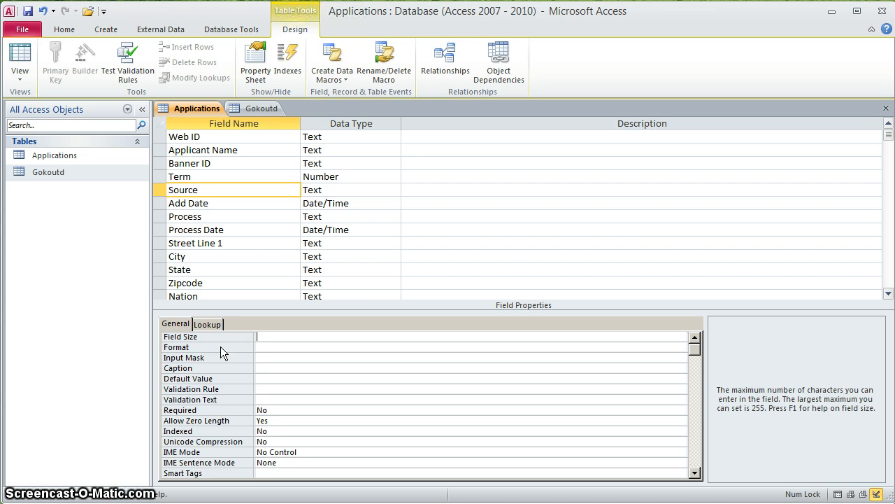
text(5)
- Make Source a Lookup Wizard field with typed values WEB and PAPER
click(215, 323)
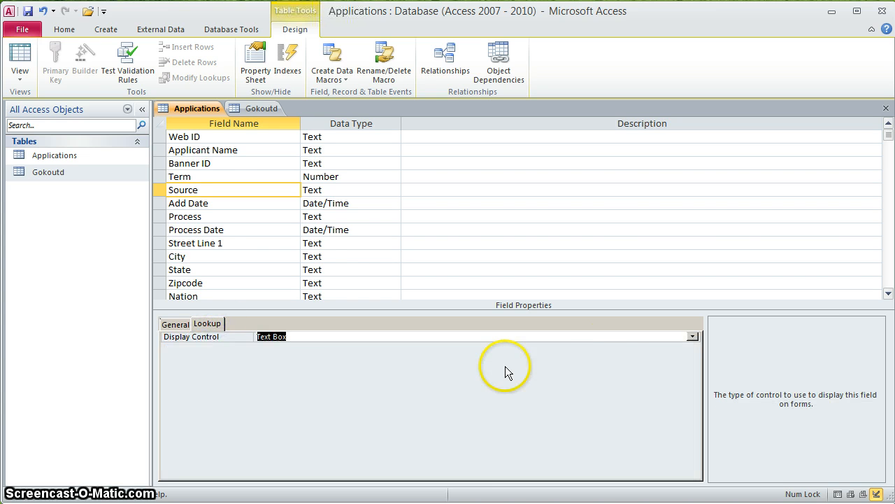
click(393, 189)
click(335, 349)
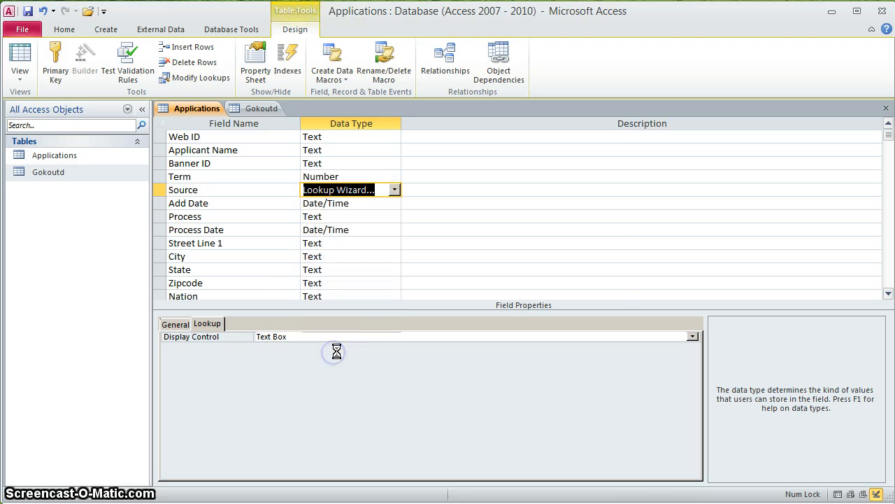
click(381, 189)
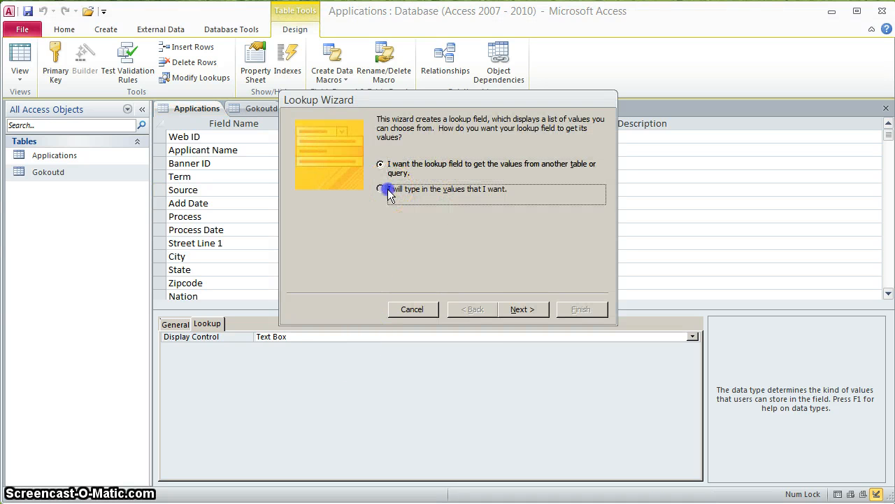
click(521, 309)
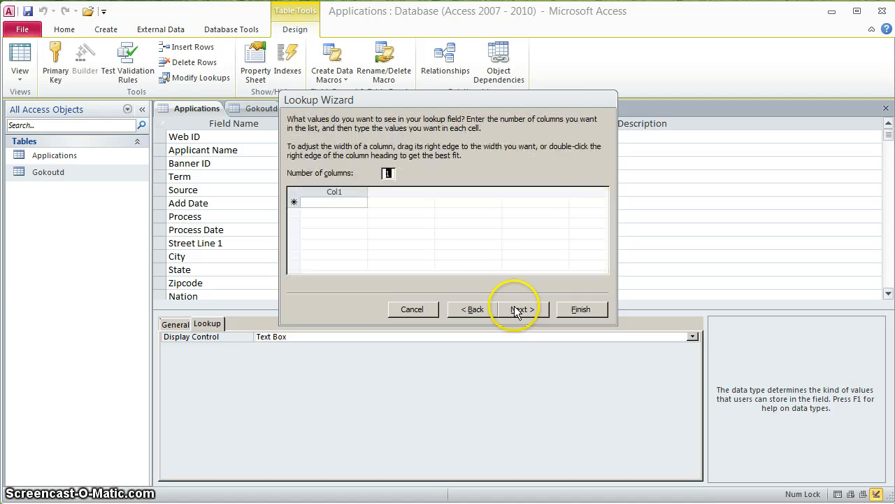
click(344, 204)
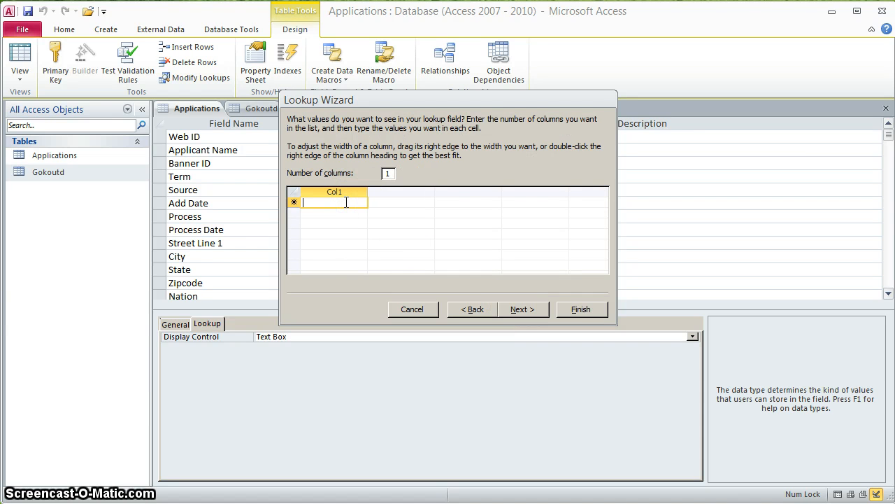
text(WEB)
key(Return)
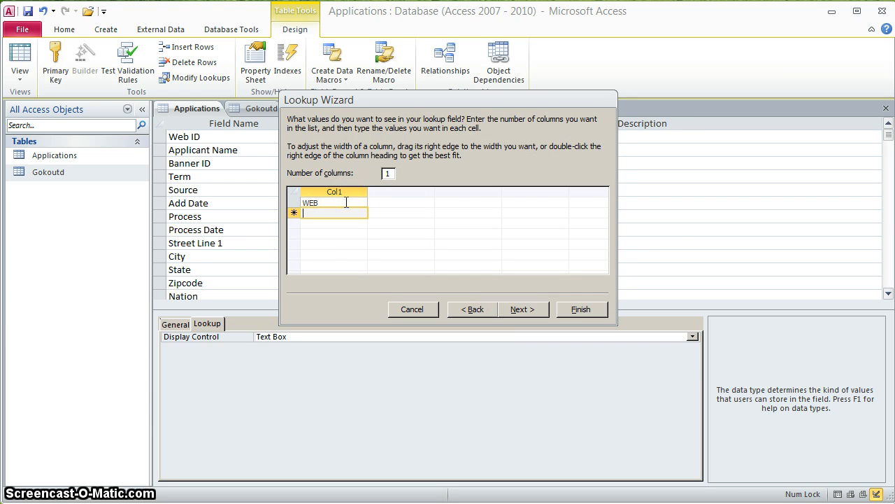
text(PAPER)
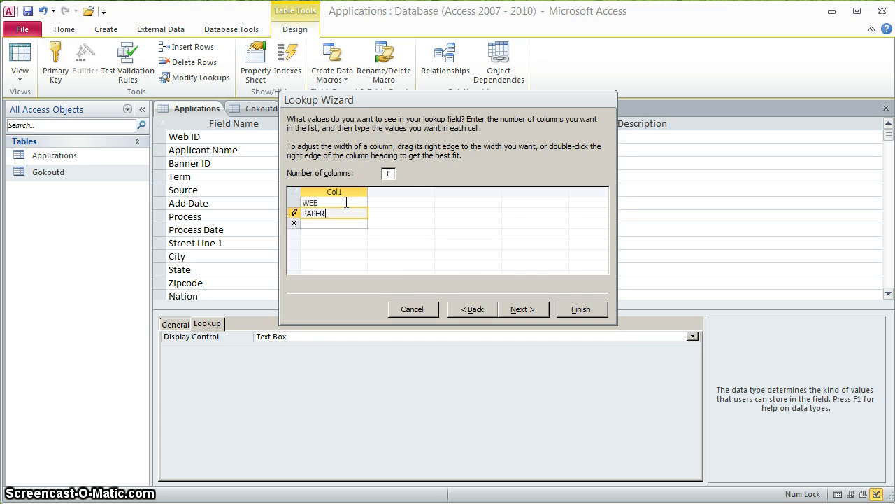
click(581, 309)
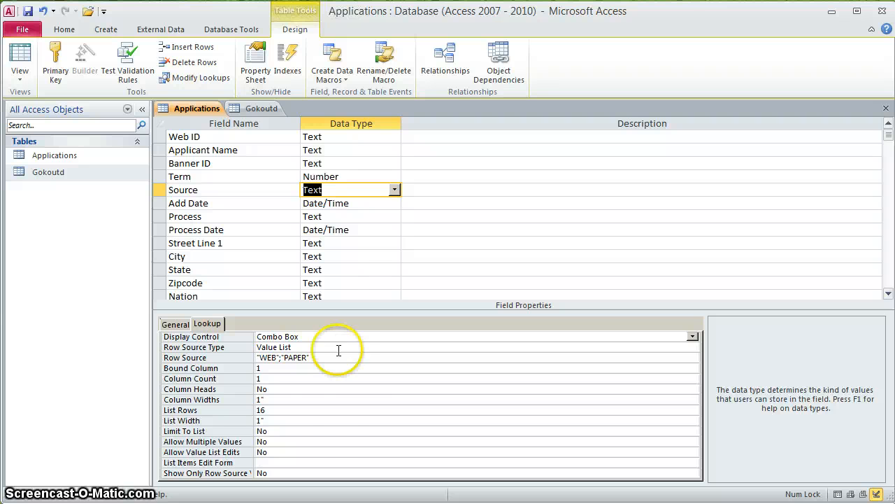
- Set Source's Limit To List to Yes and review Allow Multiple Values and Allow Value List Edits
click(324, 432)
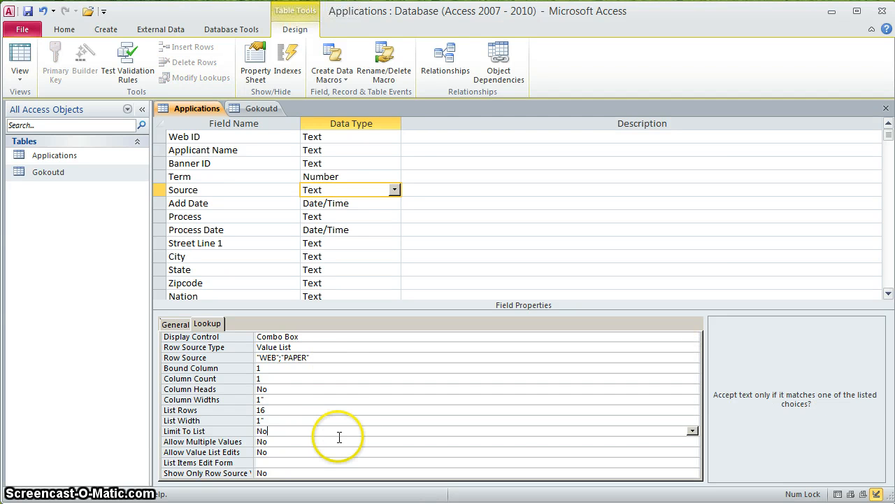
click(694, 431)
click(687, 440)
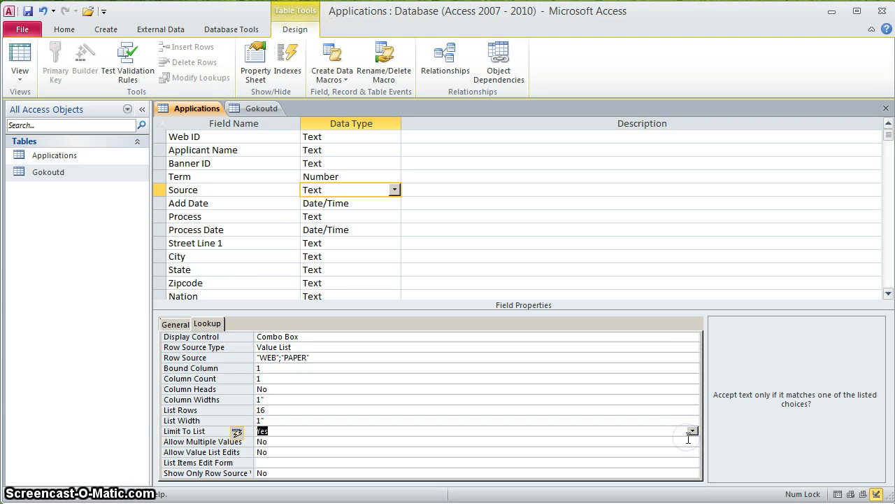
click(433, 441)
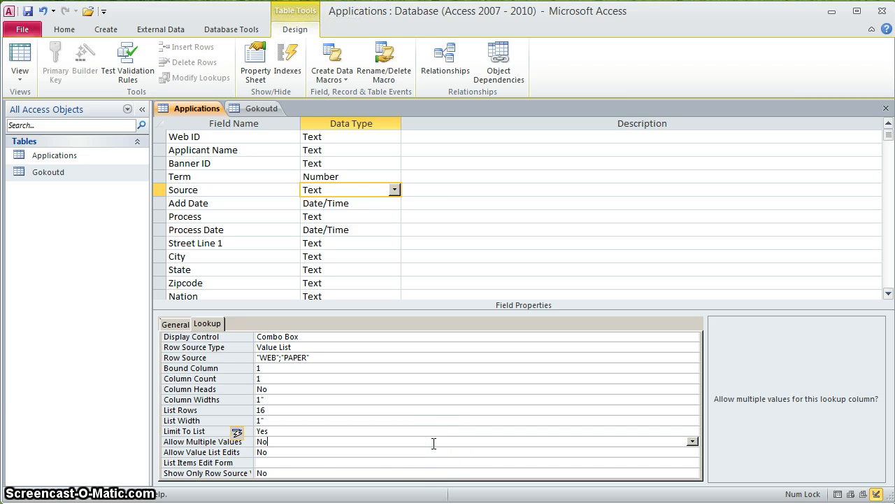
click(420, 452)
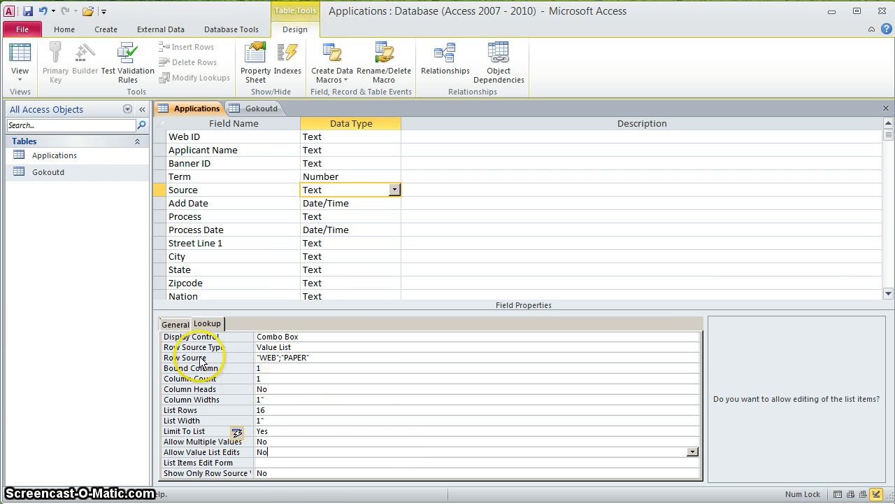
click(175, 324)
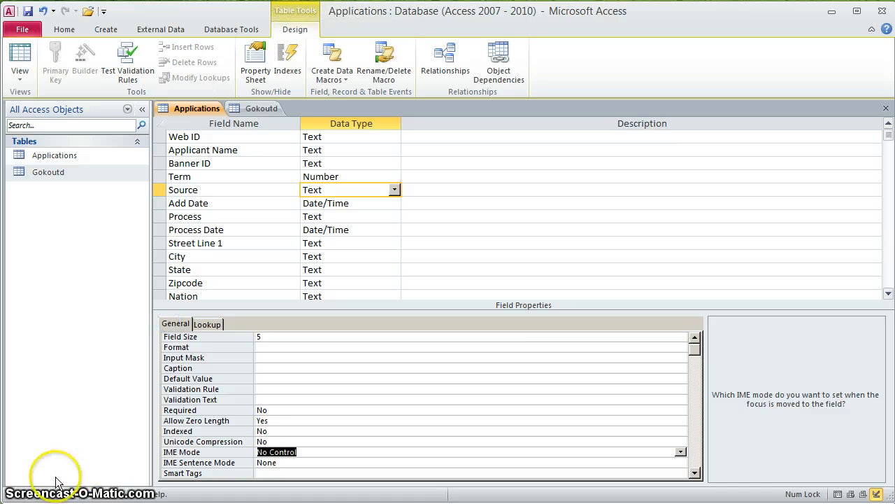
- Review the Process and Process Date fields down to Appl Stat Desc, Text sized 30
click(200, 216)
click(251, 230)
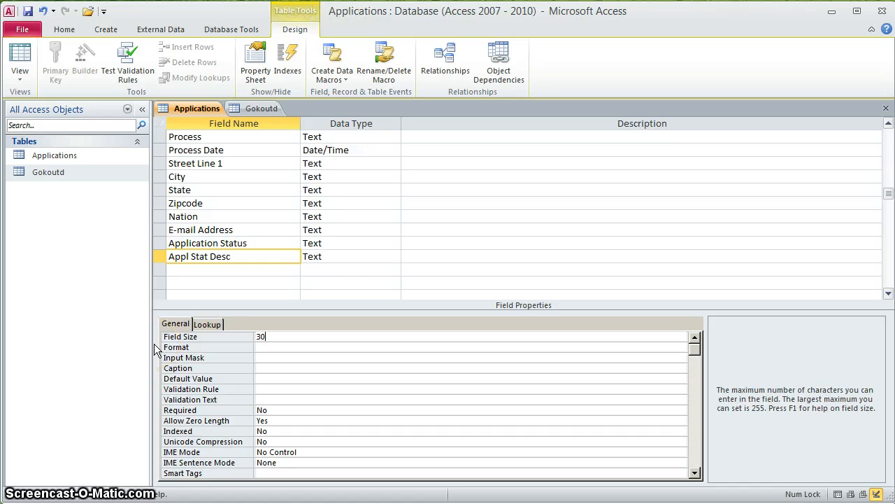
click(178, 269)
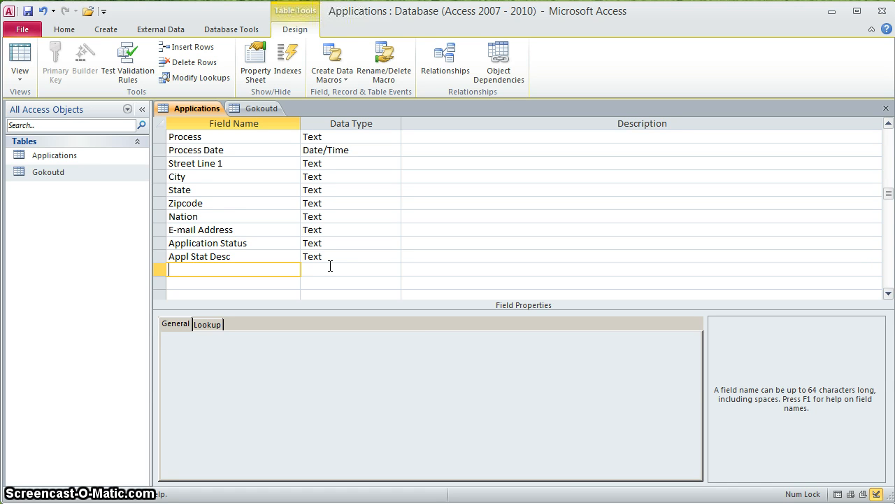
- Add a User ID field of type Text with Field Size 20
text(User ID)
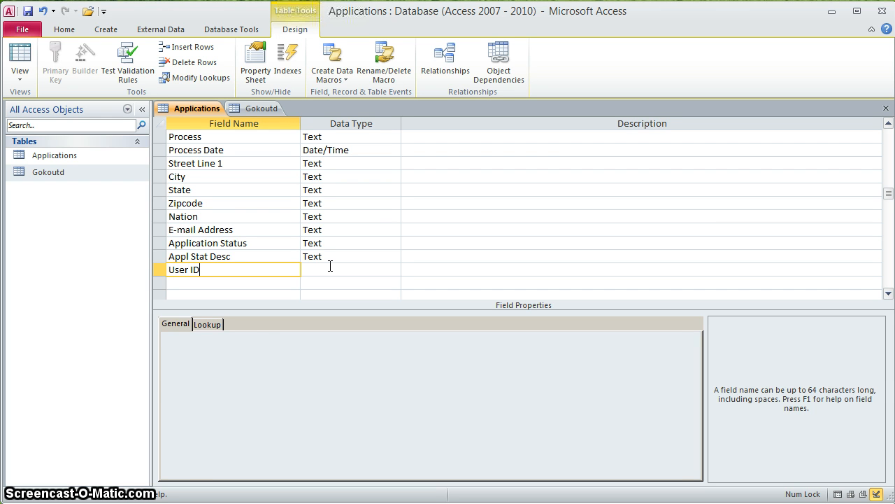
key(Tab)
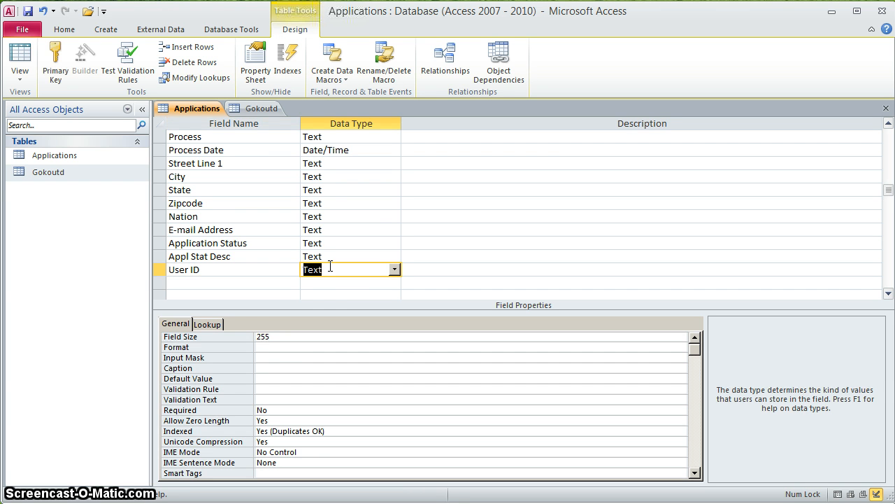
click(270, 338)
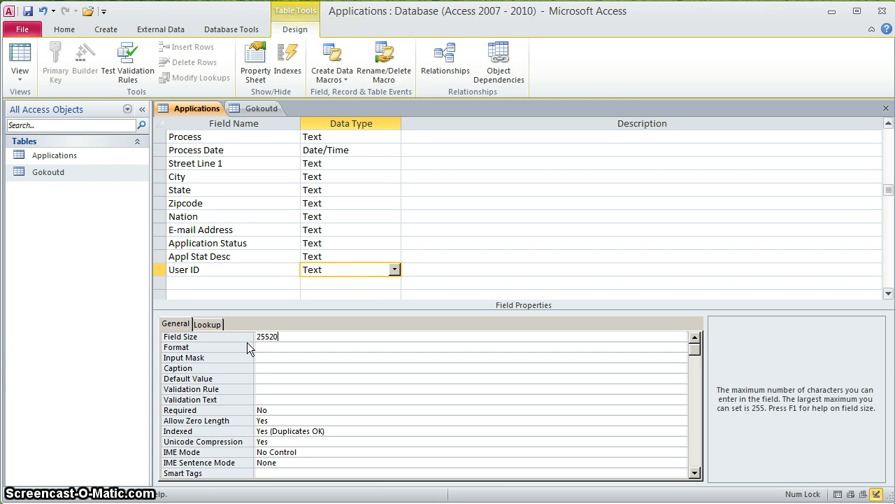
text(20)
key(BackSpace)
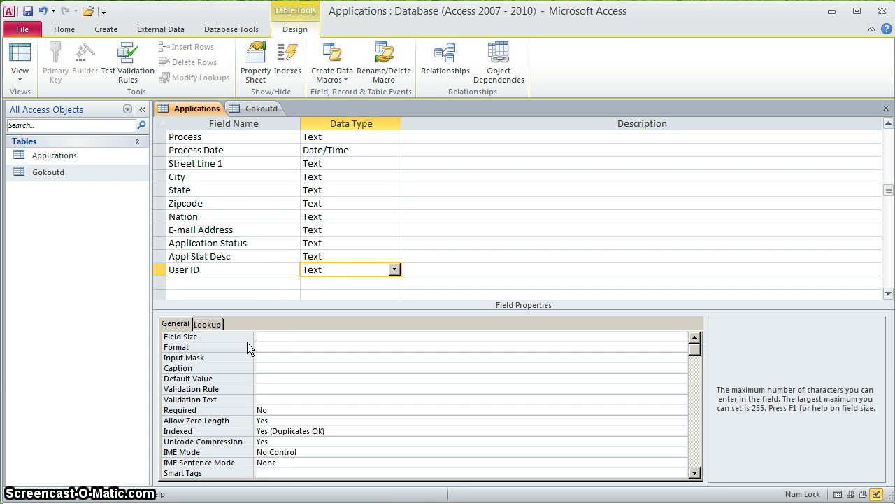
click(209, 323)
- Make User ID a combo box with a Value List row source of two user IDs
click(692, 337)
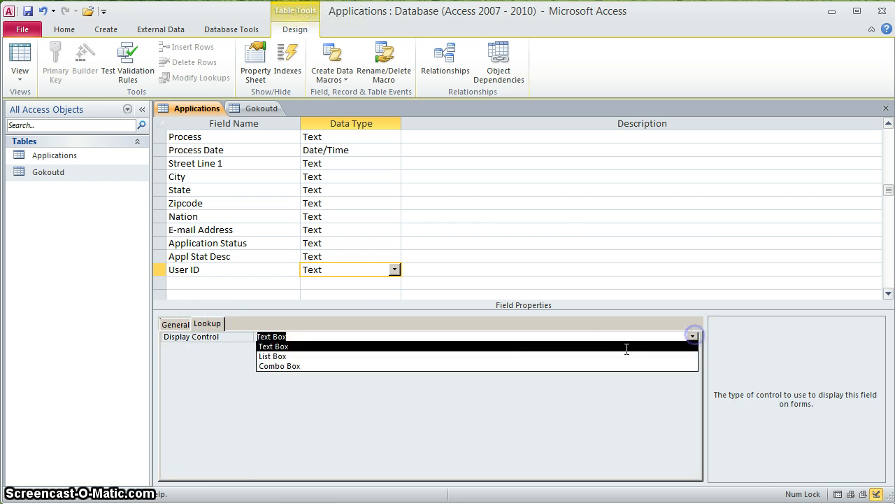
click(541, 366)
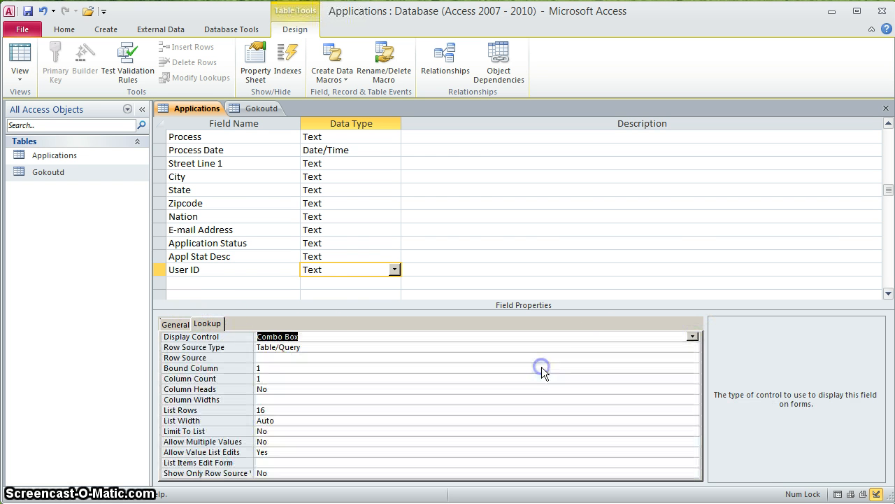
click(335, 349)
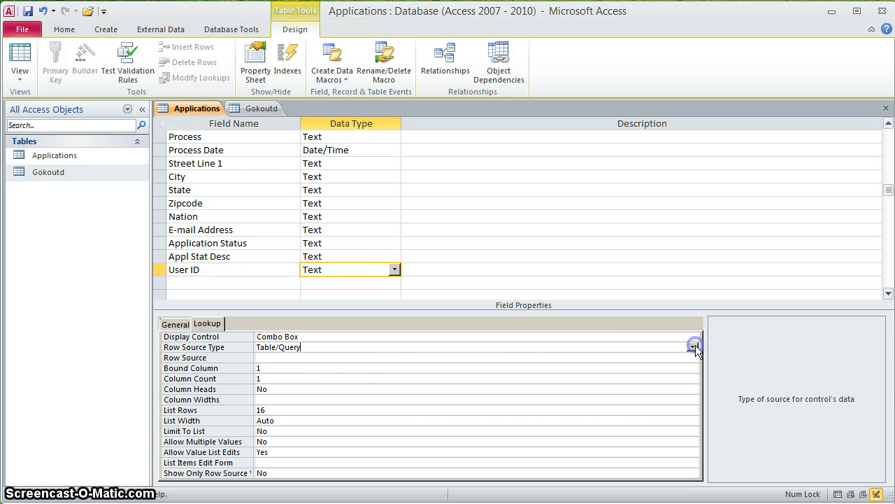
click(696, 345)
click(668, 366)
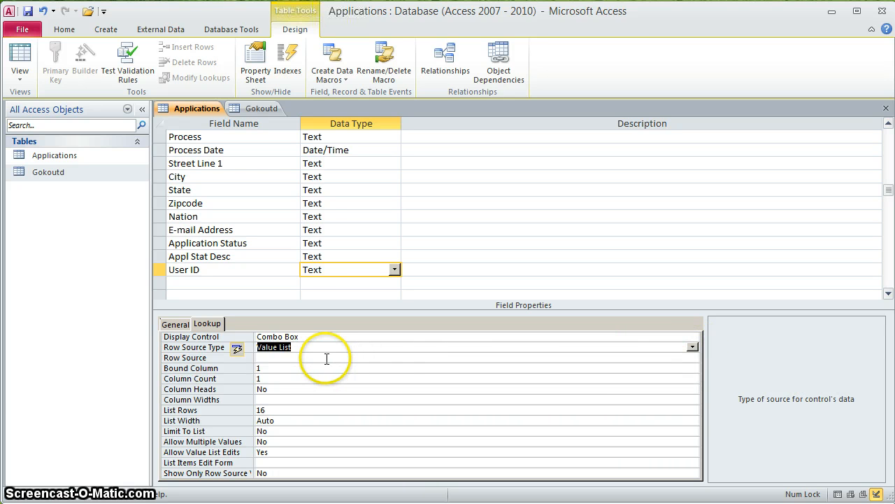
click(695, 347)
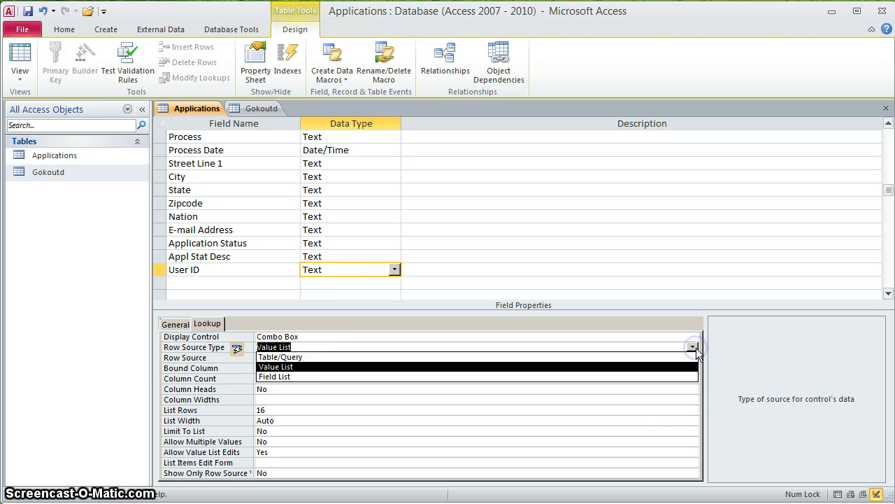
click(320, 356)
click(319, 356)
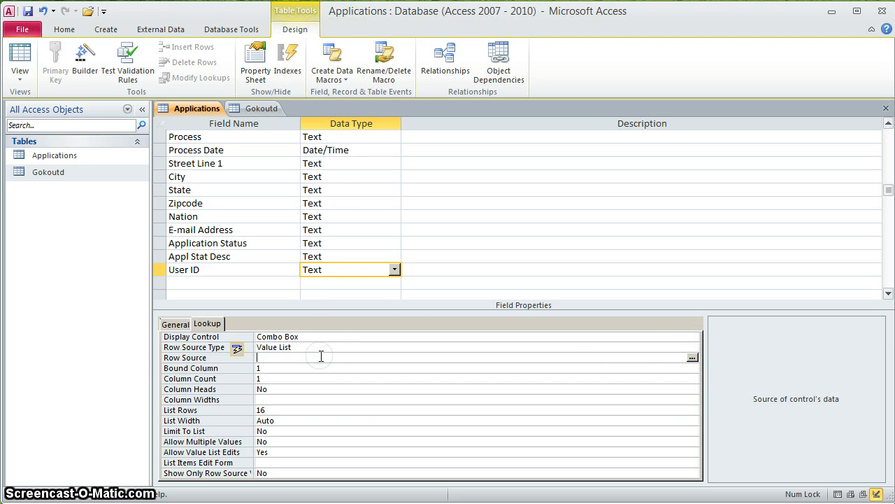
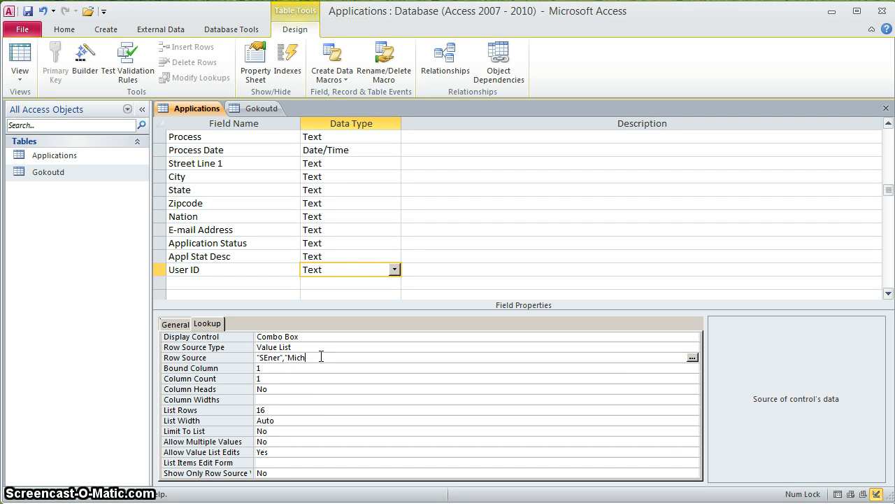
- Set User ID's Limit To List to Yes and review Allow Value List Edits
click(279, 451)
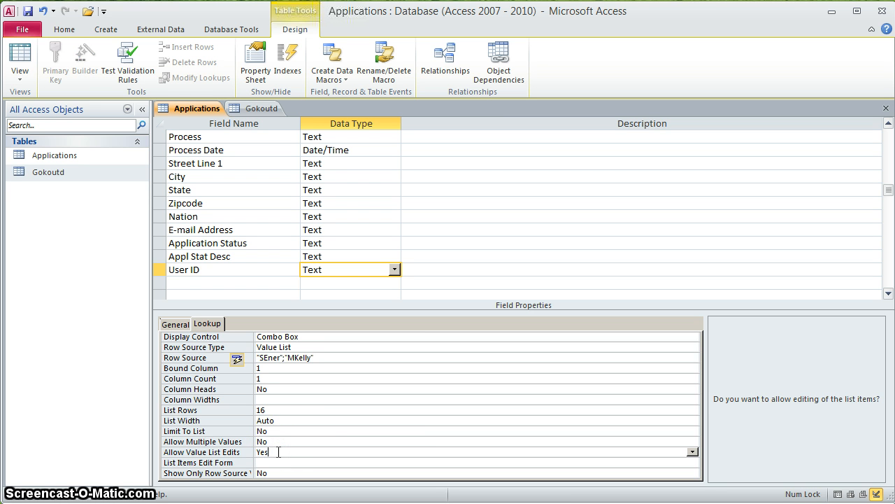
click(279, 431)
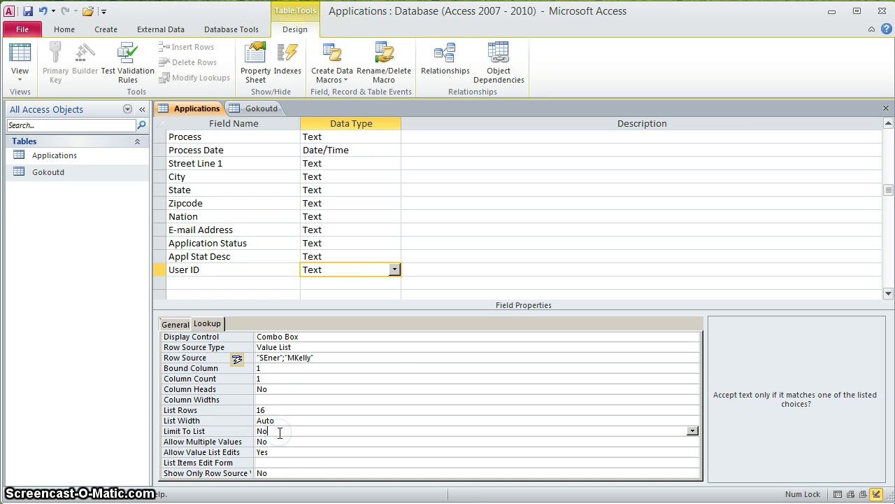
click(693, 431)
click(667, 441)
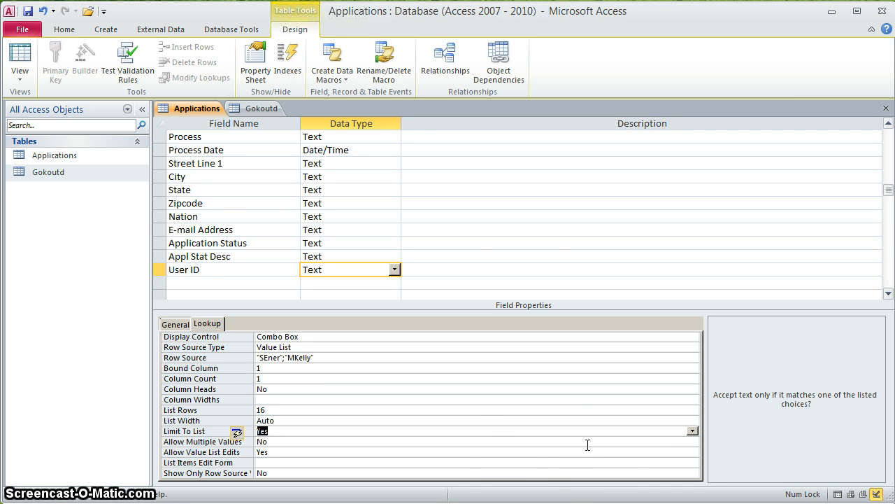
click(333, 451)
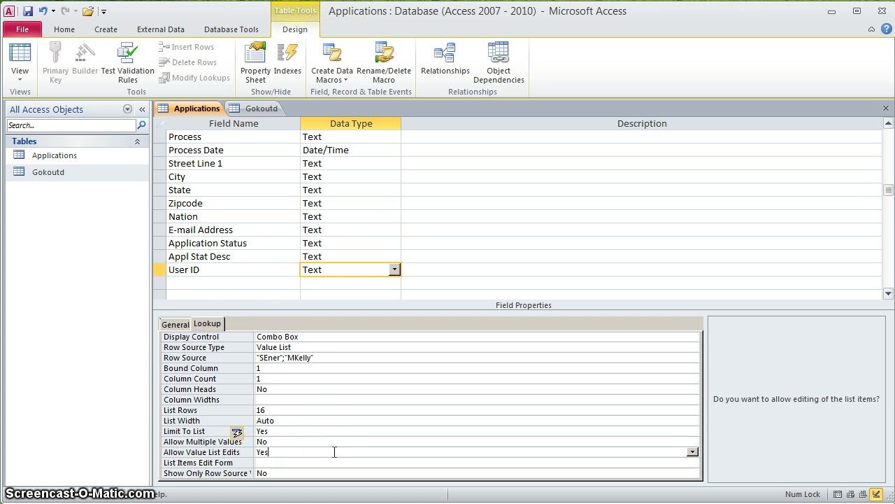
click(196, 283)
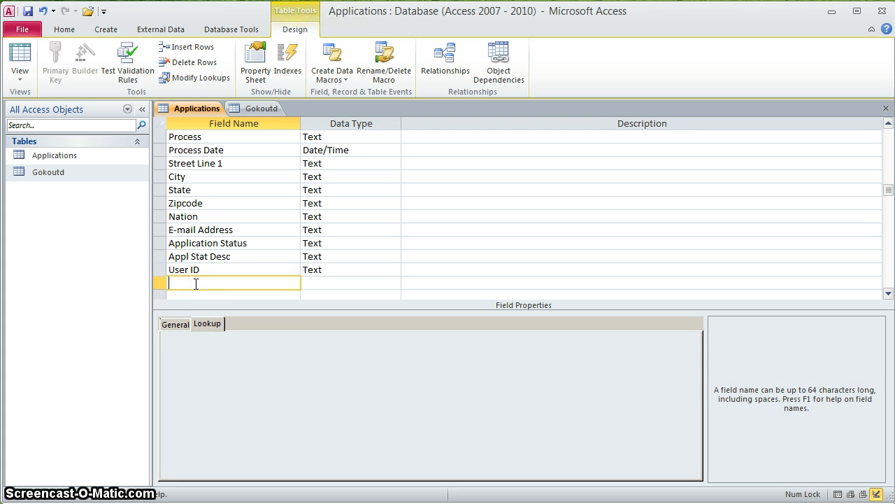
- Add a Gender Text field with Field Size 1
text(Gender)
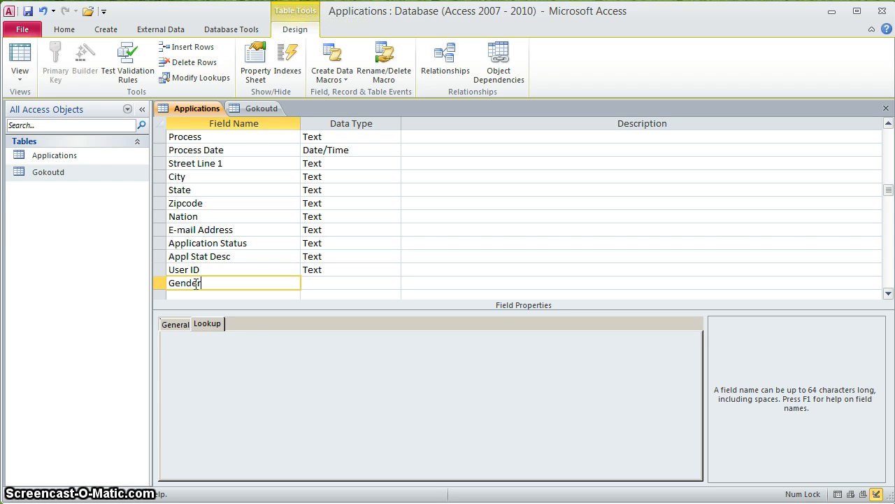
key(Tab)
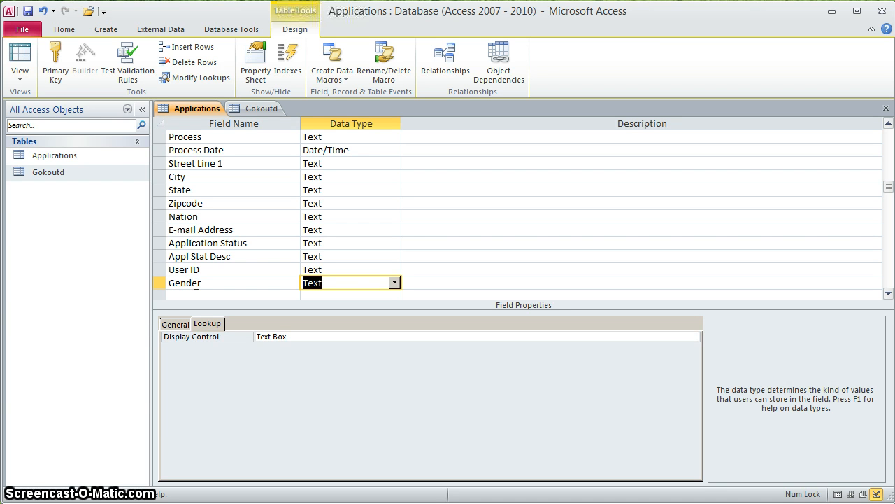
click(175, 323)
click(287, 338)
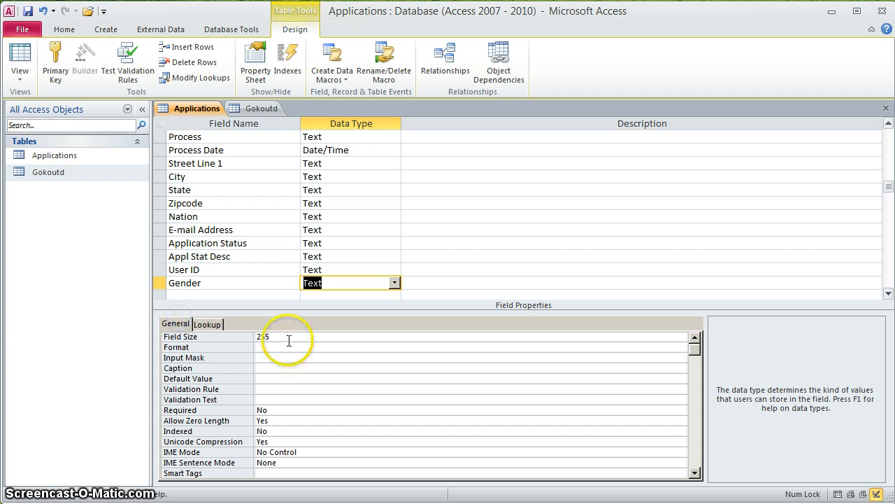
key(shift+Home)
text(1)
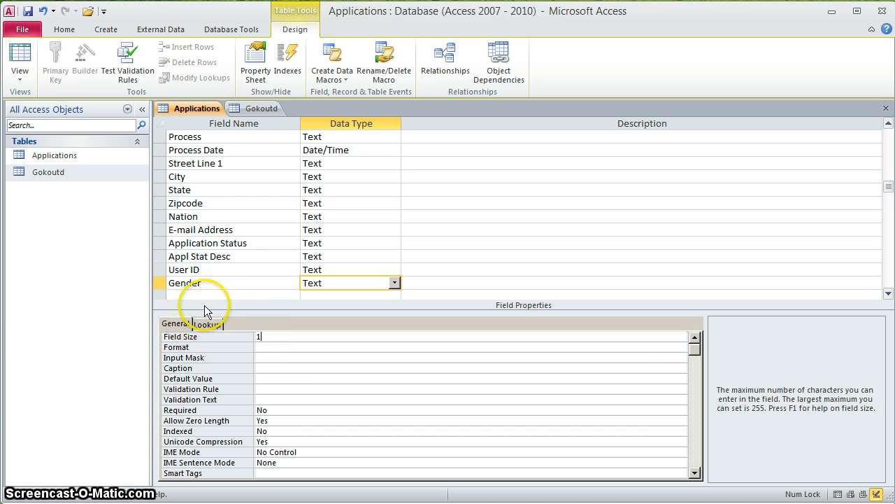
- Add an Age Text field below Gender
click(210, 290)
text(Age)
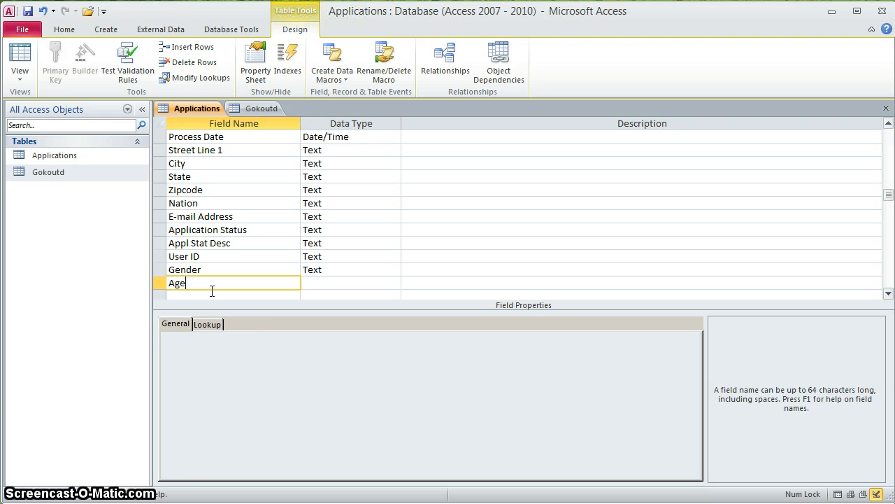
key(Tab)
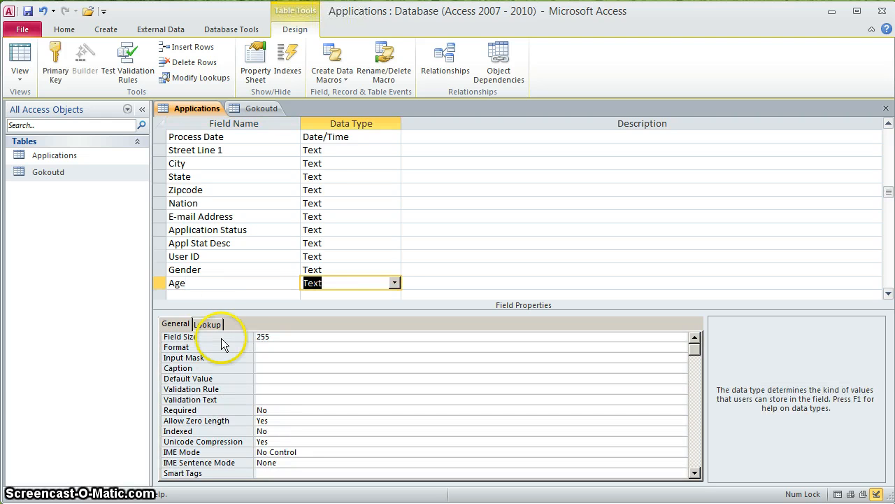
click(218, 326)
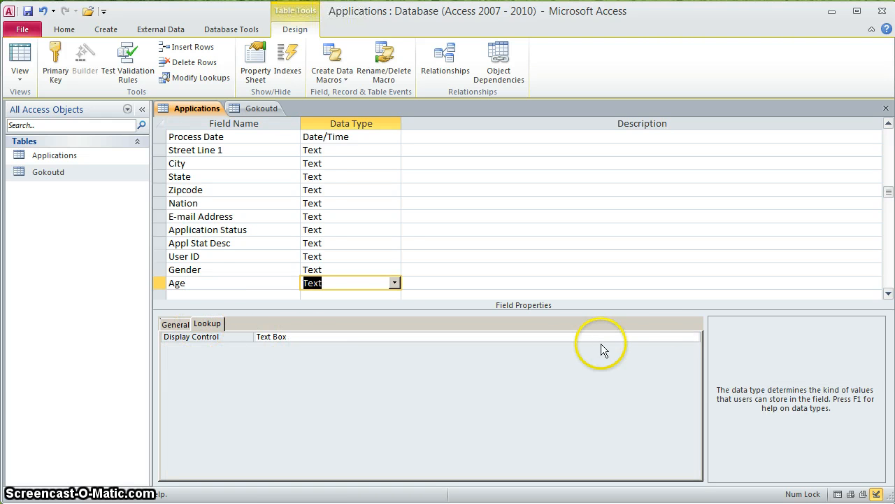
- Make Age a combo box with value list "Under 23", "23 and over", "16 and under"
click(671, 337)
click(693, 336)
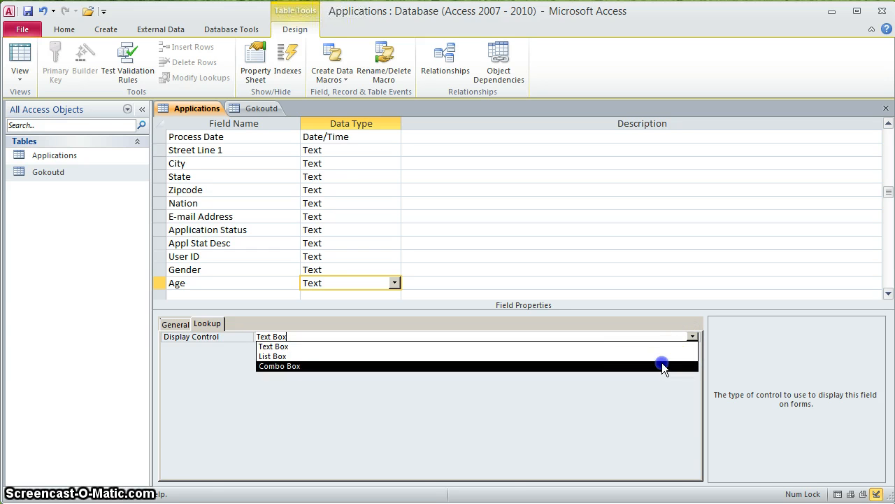
click(662, 364)
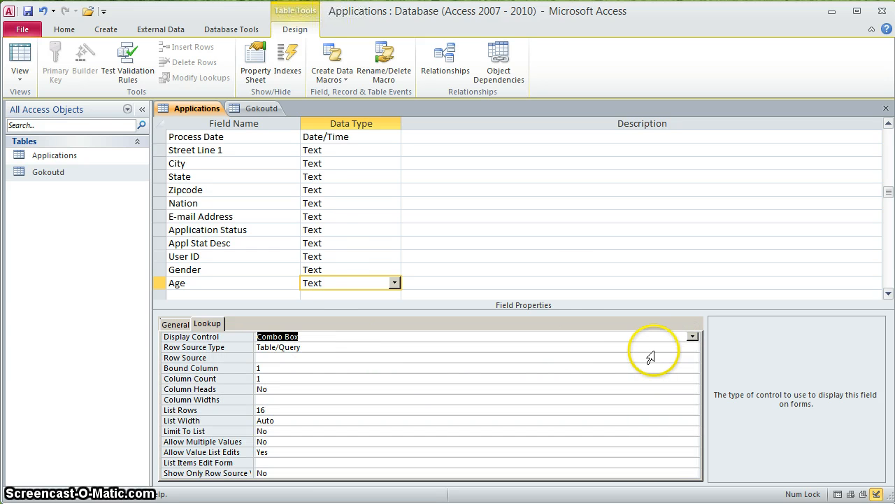
click(661, 347)
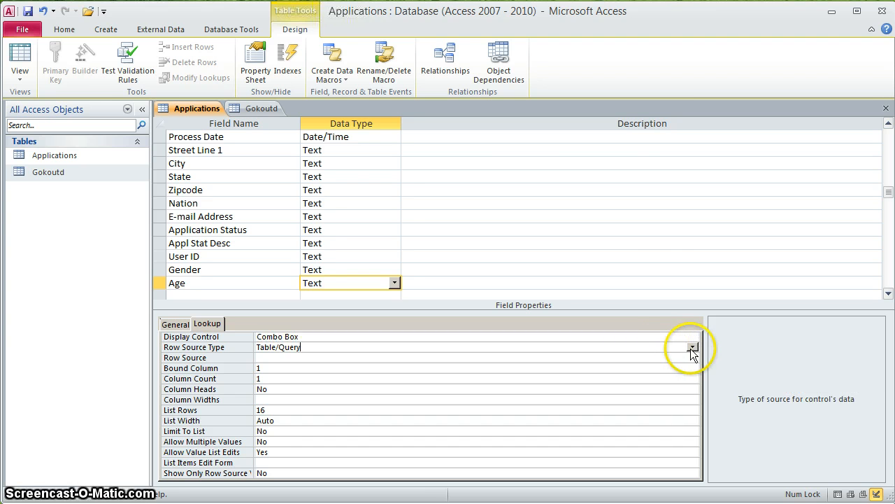
click(690, 348)
click(619, 364)
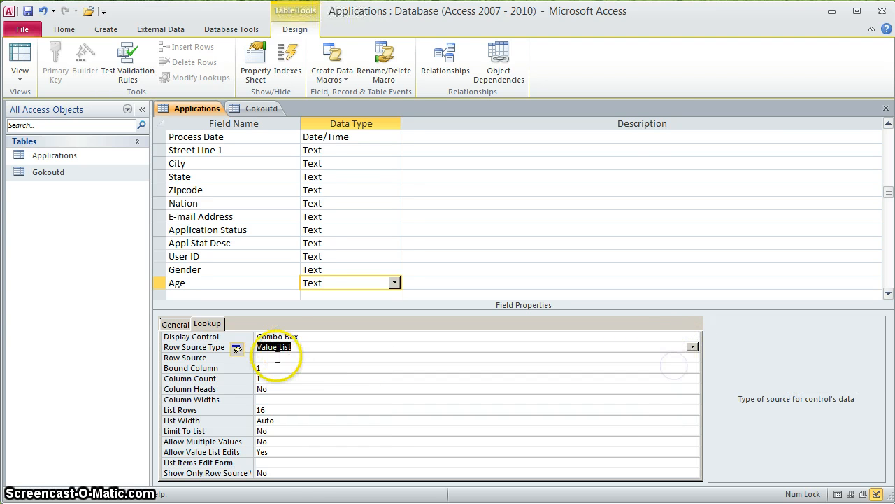
click(277, 357)
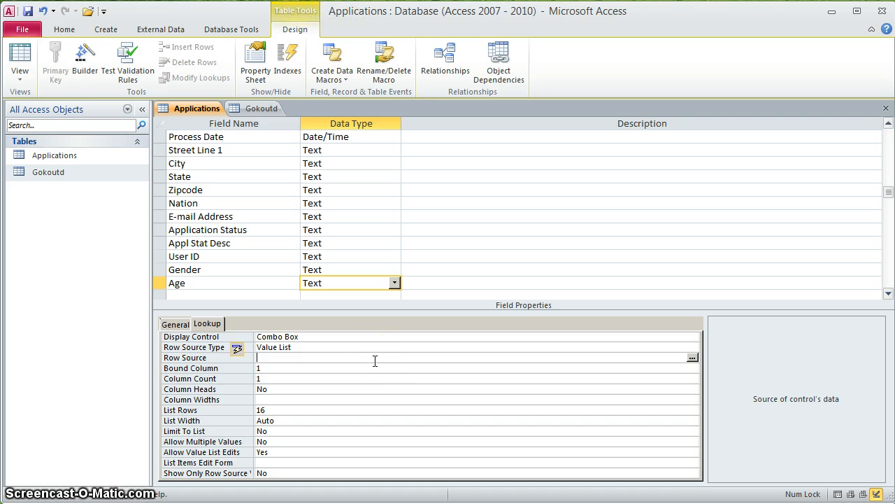
text("U)
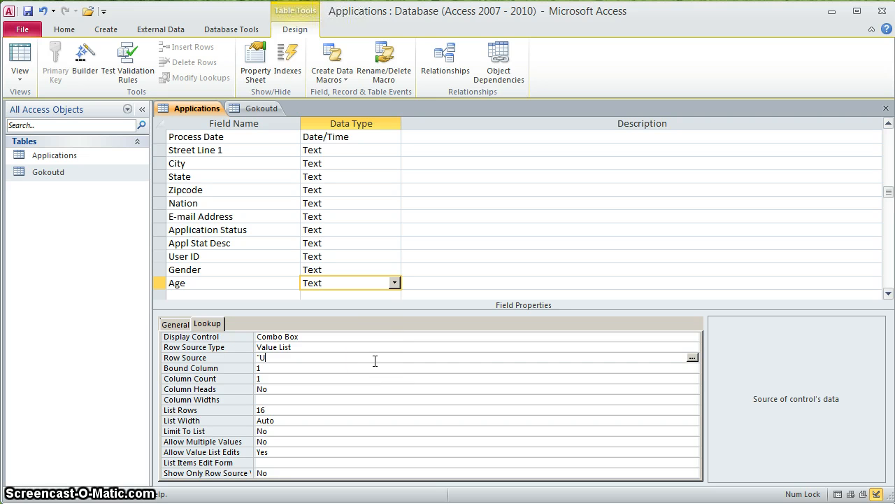
text(nder 23)
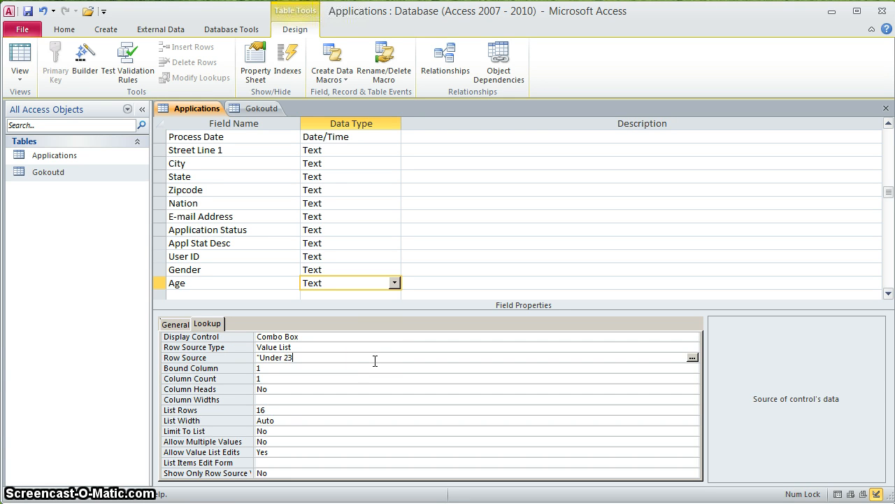
text(",")
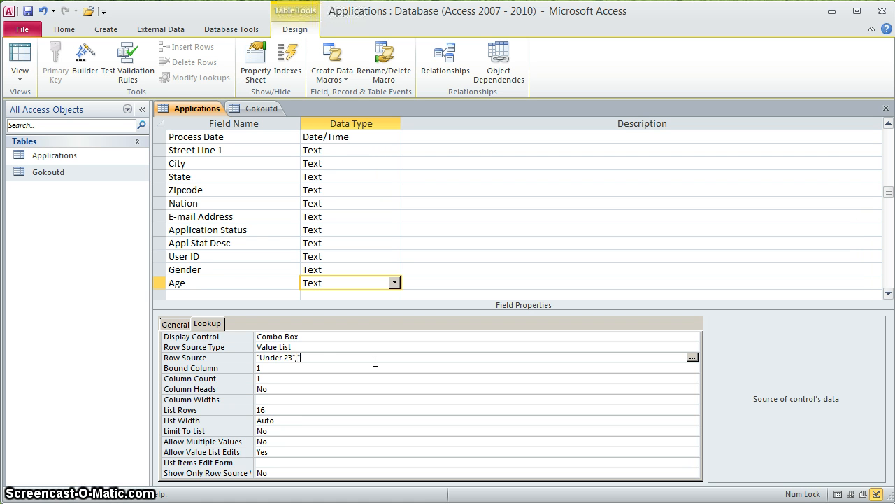
text(23 adn)
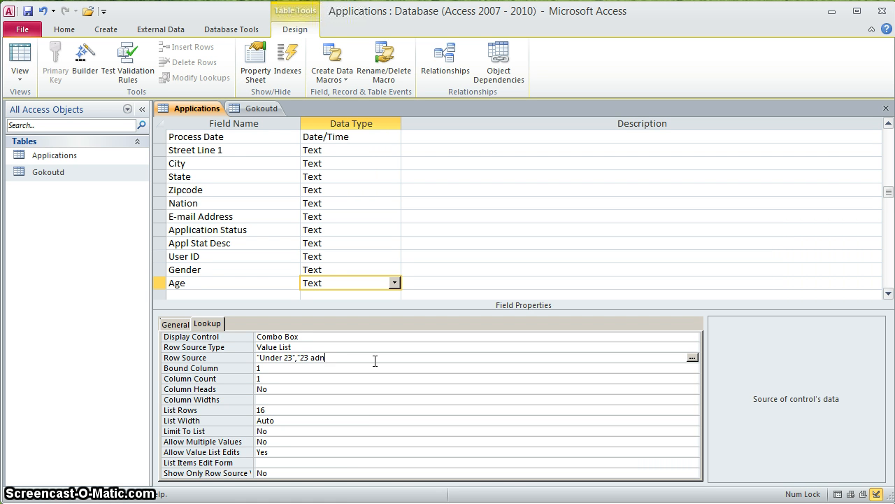
text( over,")
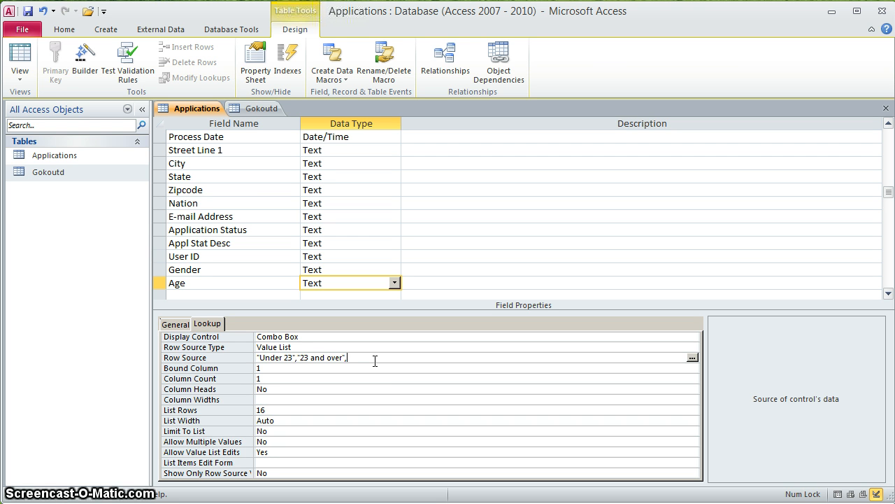
text("16 a)
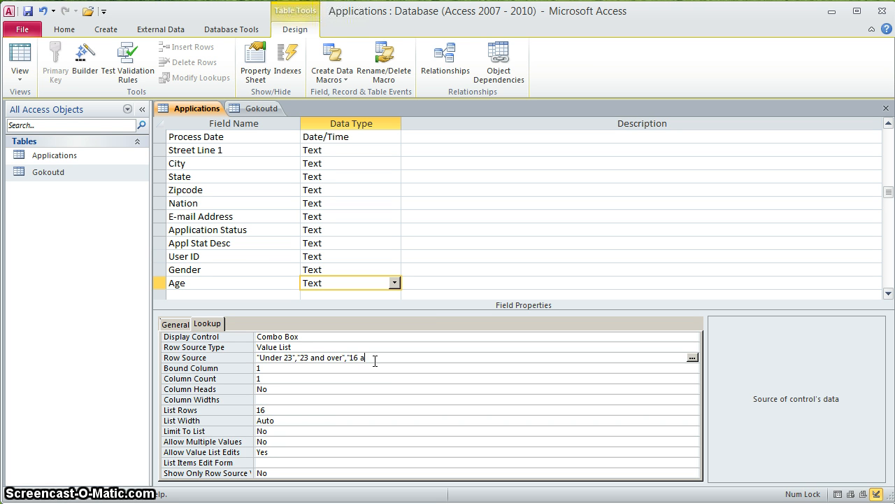
text(,"16 and un)
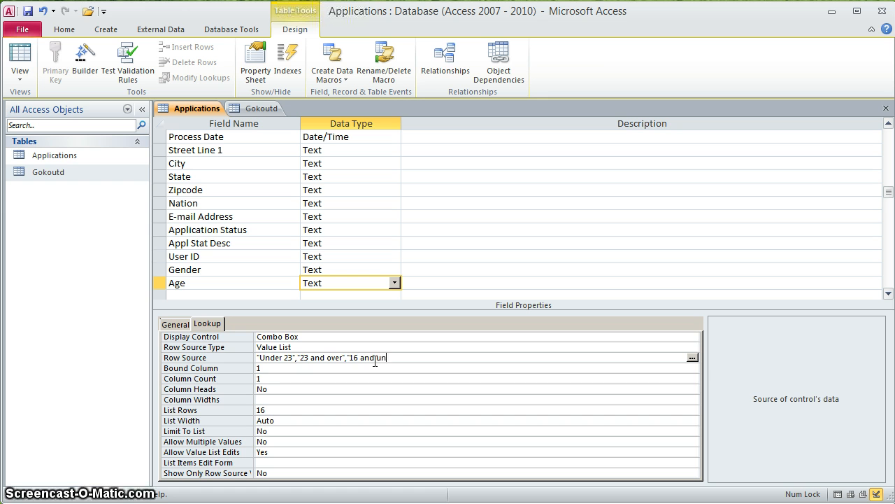
text(der")
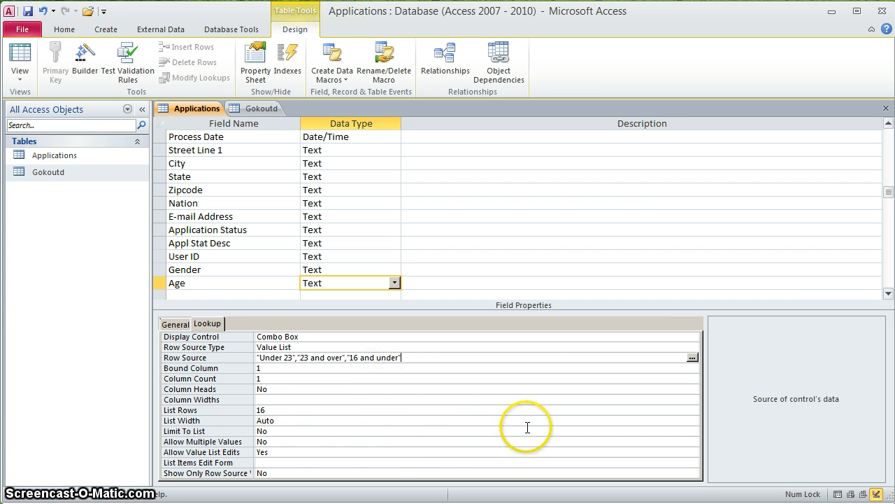
- Set Age's Limit To List to Yes and Allow Value List Edits to No
click(285, 431)
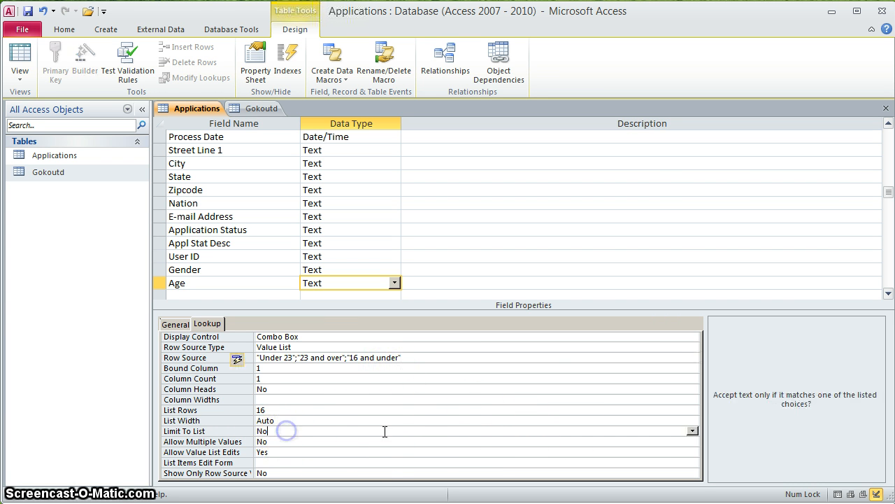
click(692, 431)
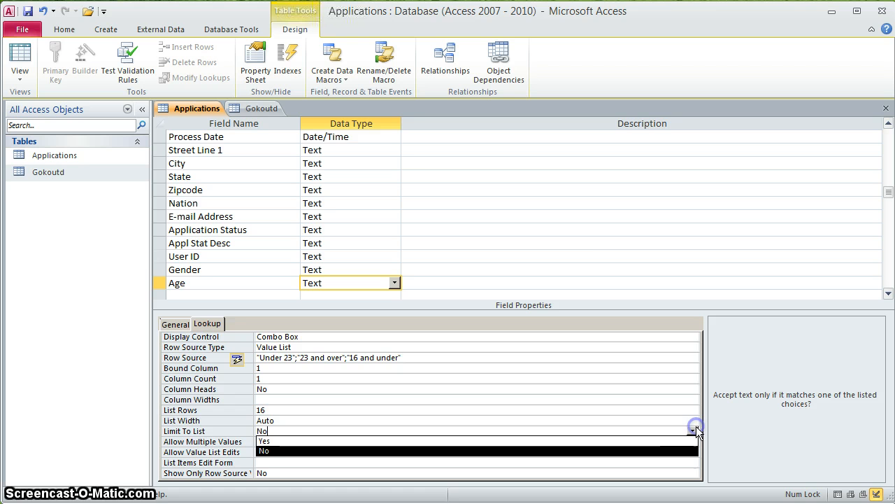
click(657, 443)
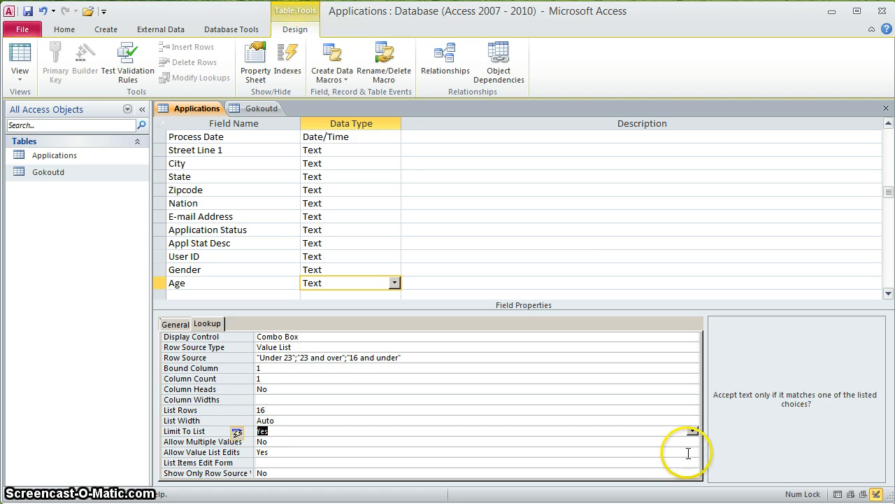
click(689, 452)
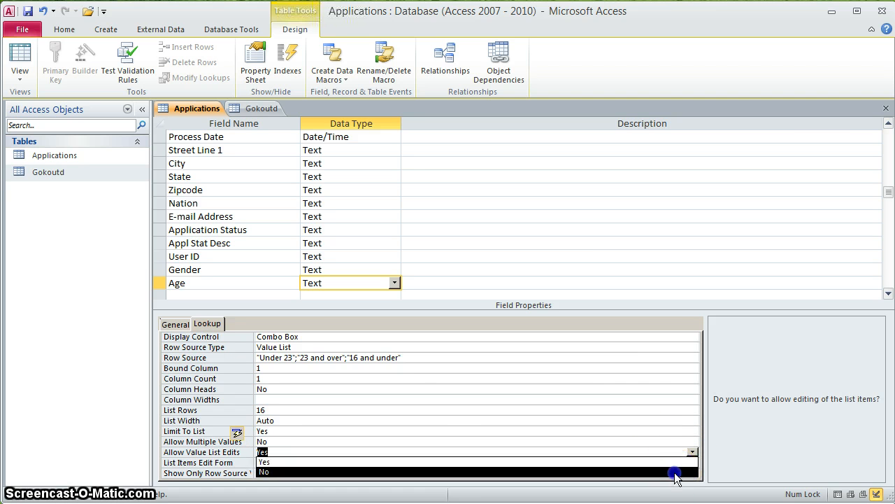
click(675, 472)
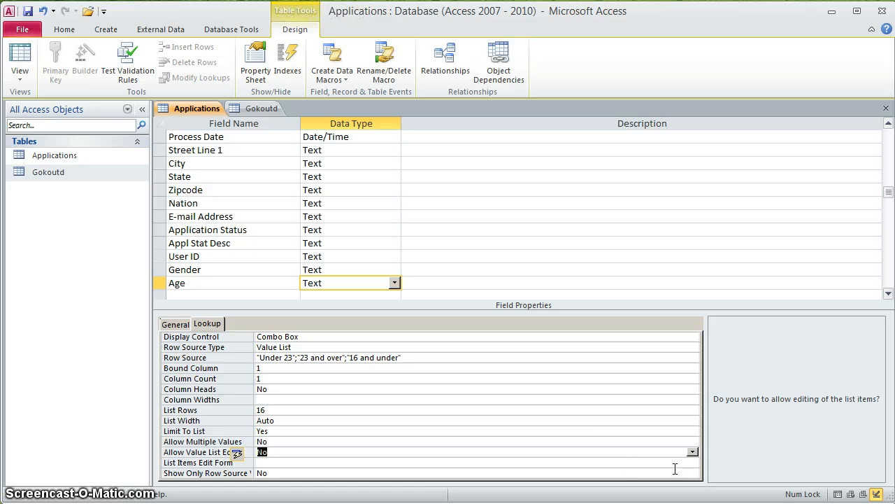
click(215, 291)
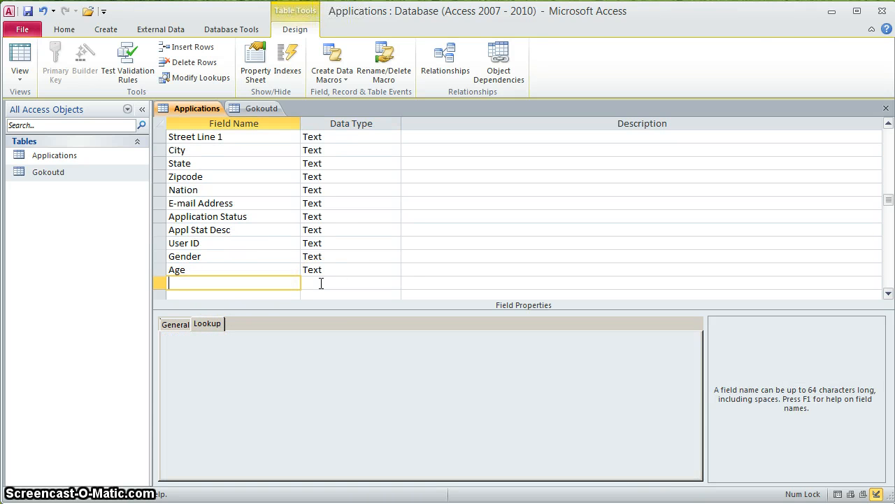
- Add Citizenship and Residency as Text fields after Age
text(Citizenship)
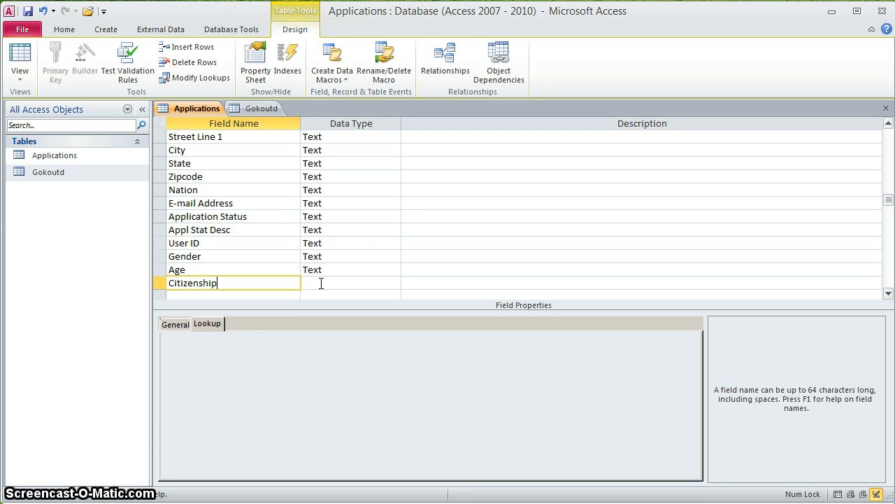
click(321, 282)
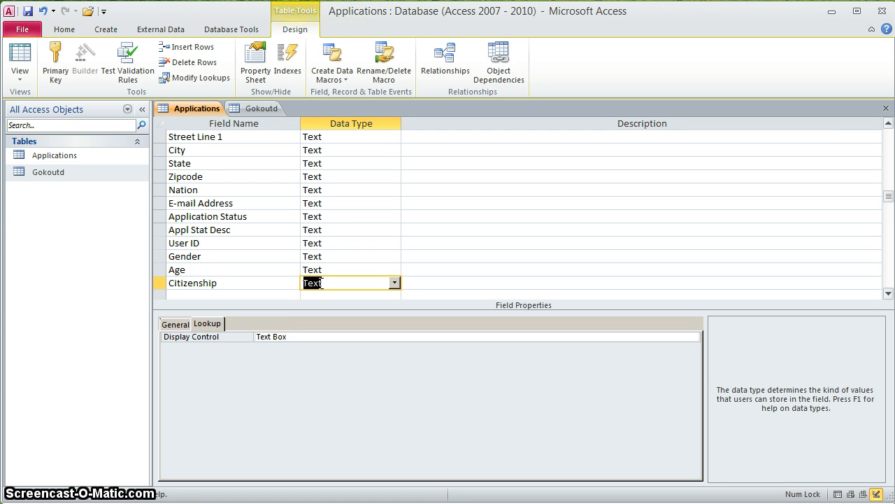
key(Down)
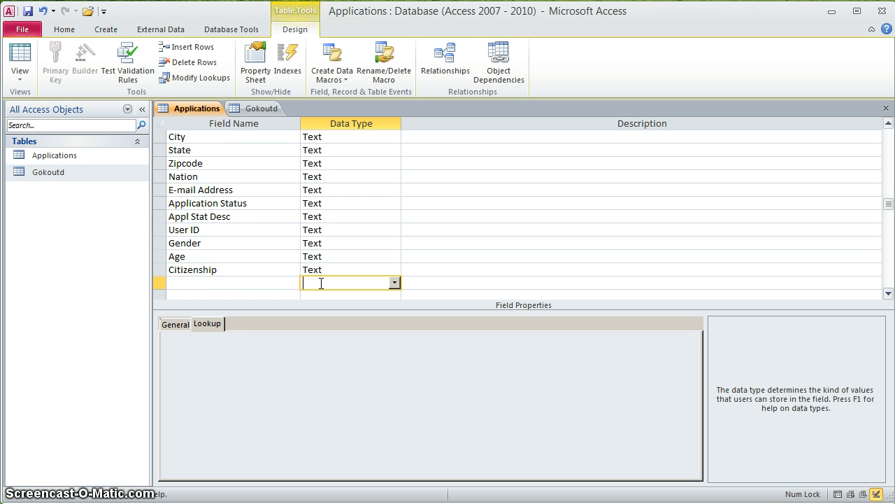
key(shift+Tab)
text(Residency)
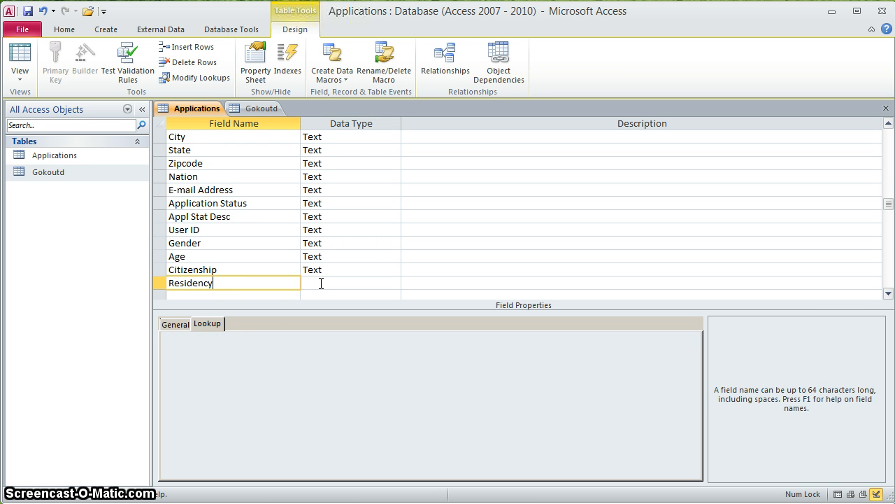
key(Down)
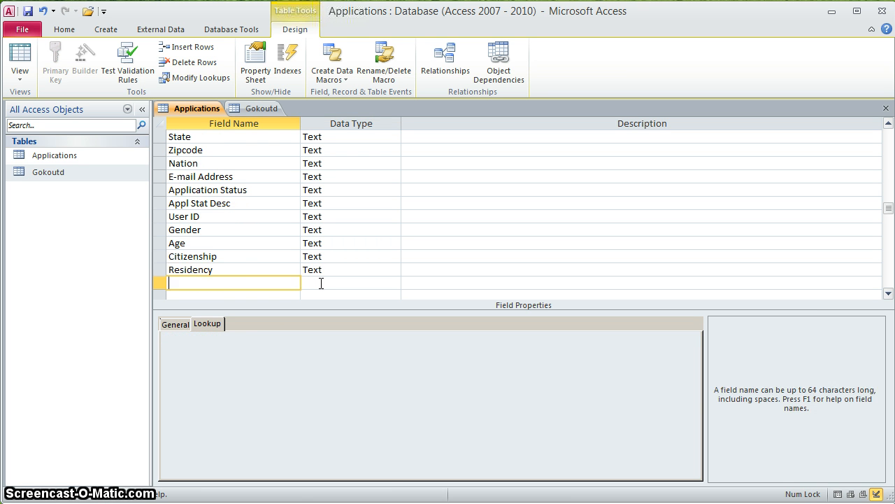
- Add Reason and Add SPACMNT as further Text fields
text(Reason)
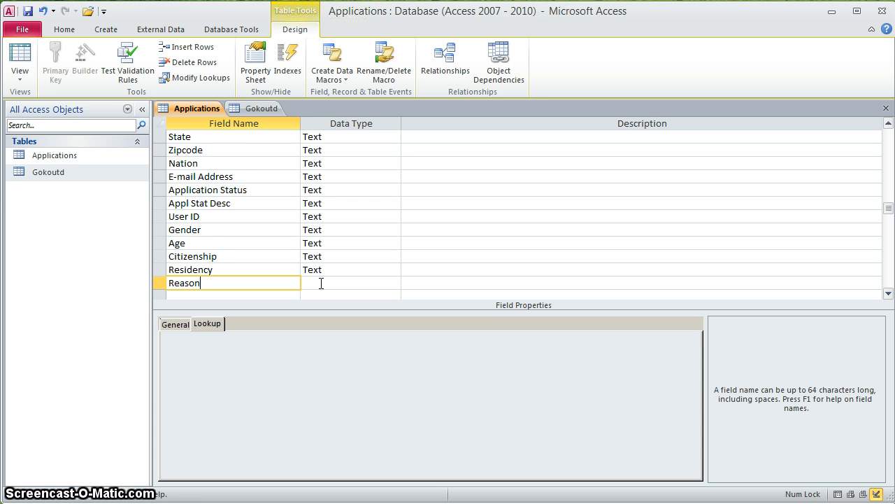
key(Down)
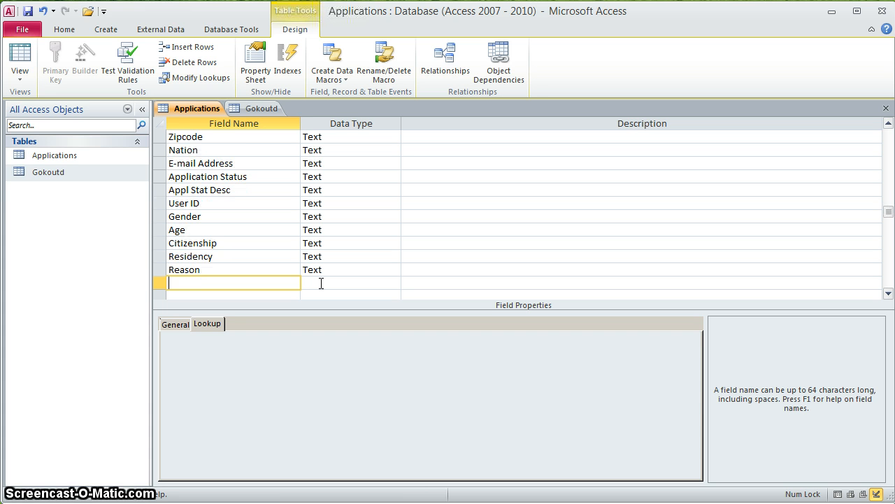
text(S)
key(BackSpace)
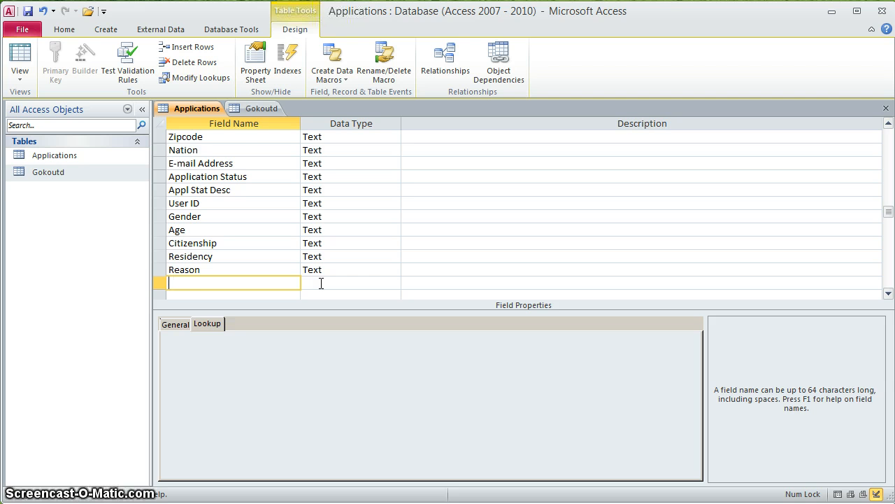
text(Add SPACMNT)
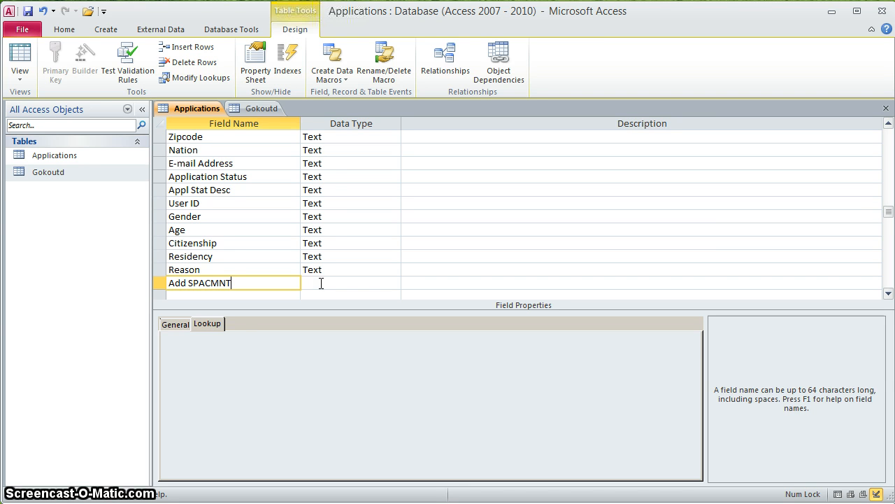
key(Tab)
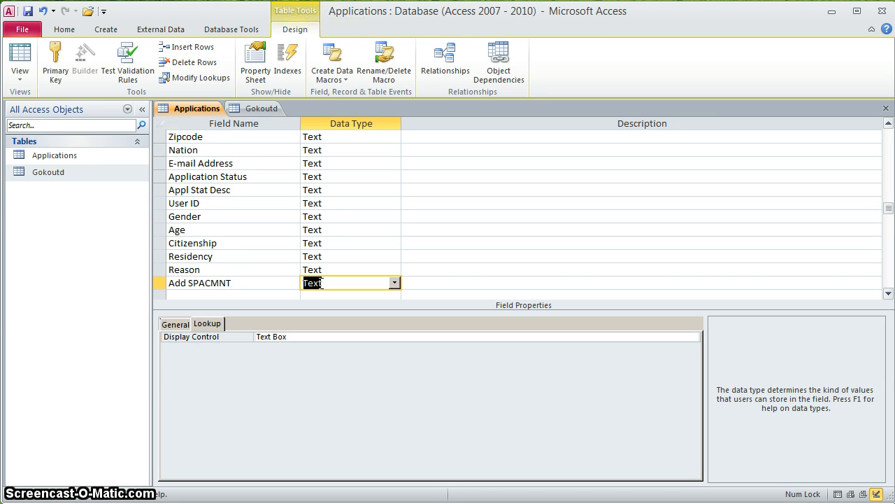
key(Down)
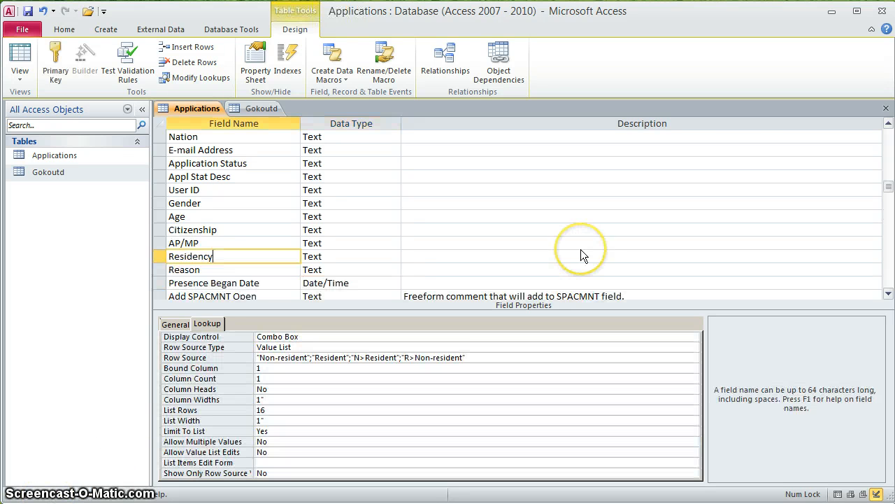
click(276, 295)
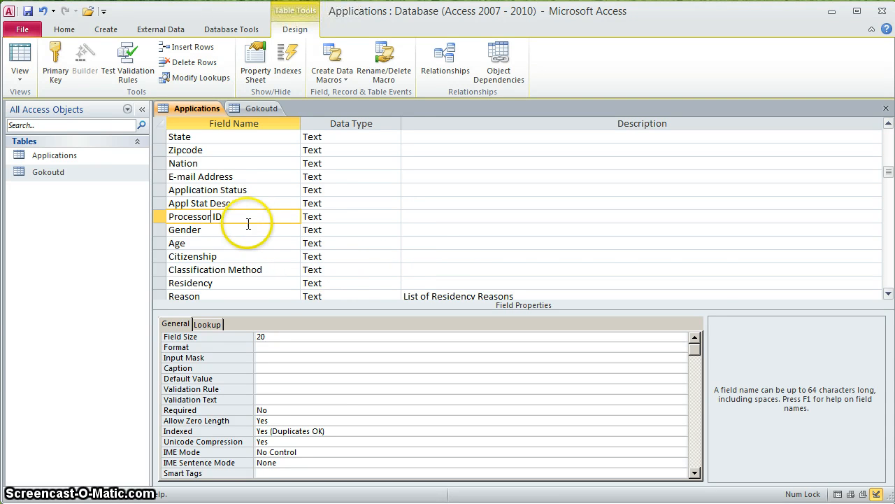
click(240, 233)
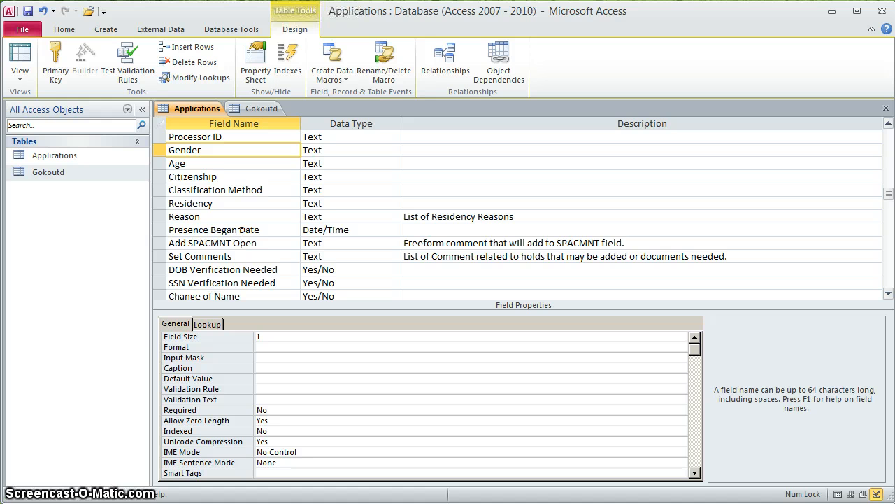
scroll(240, 235, down, 1)
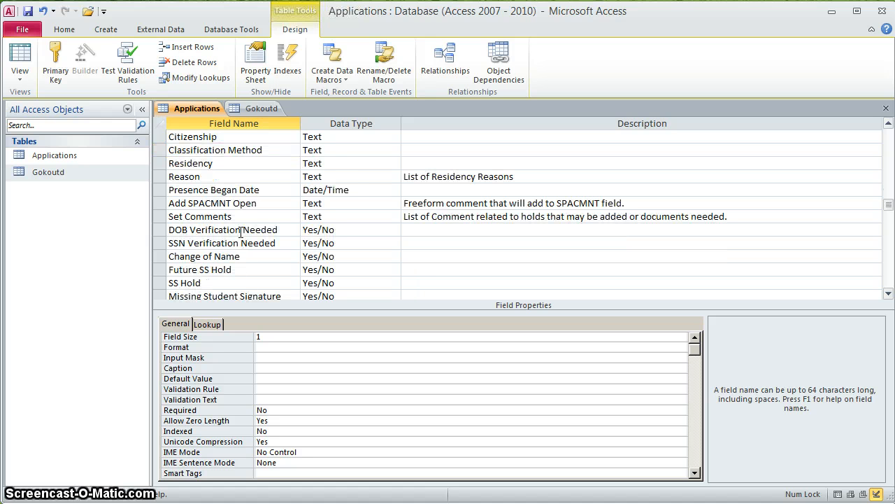
click(230, 164)
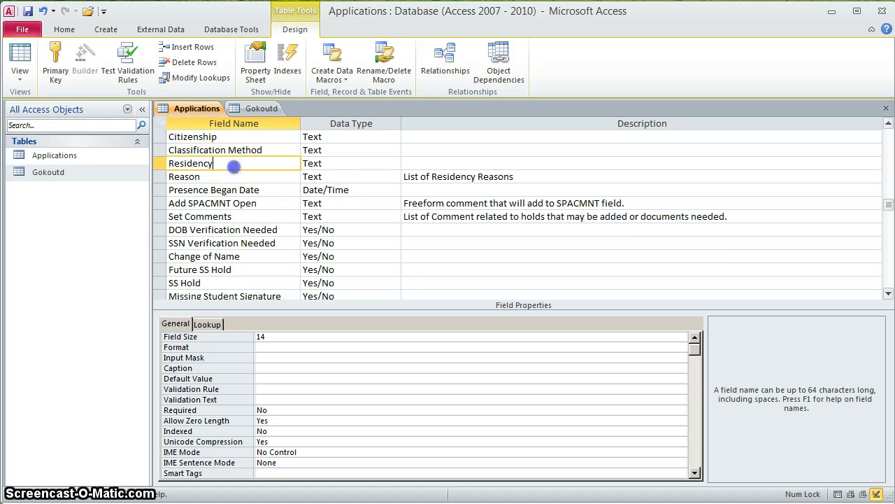
click(210, 324)
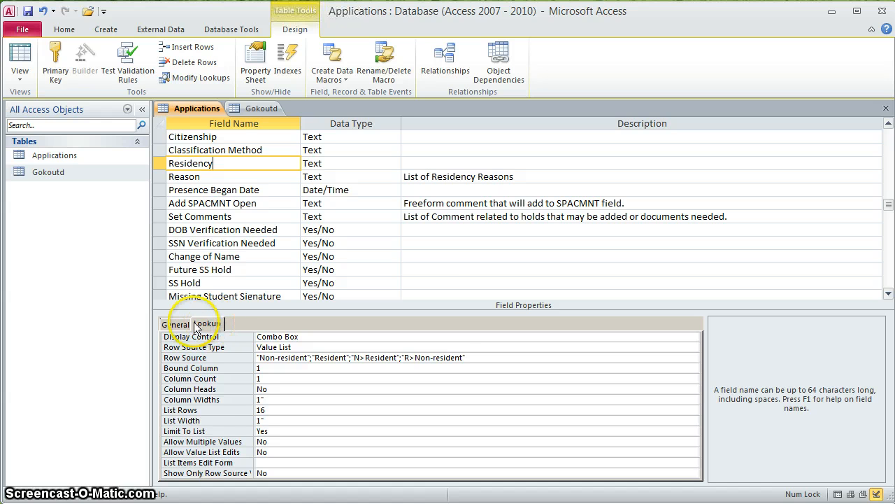
click(176, 323)
click(213, 180)
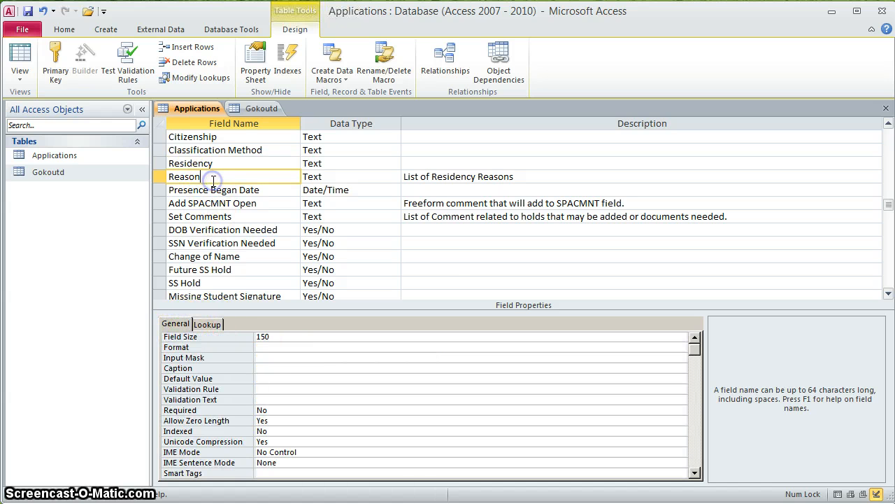
click(209, 324)
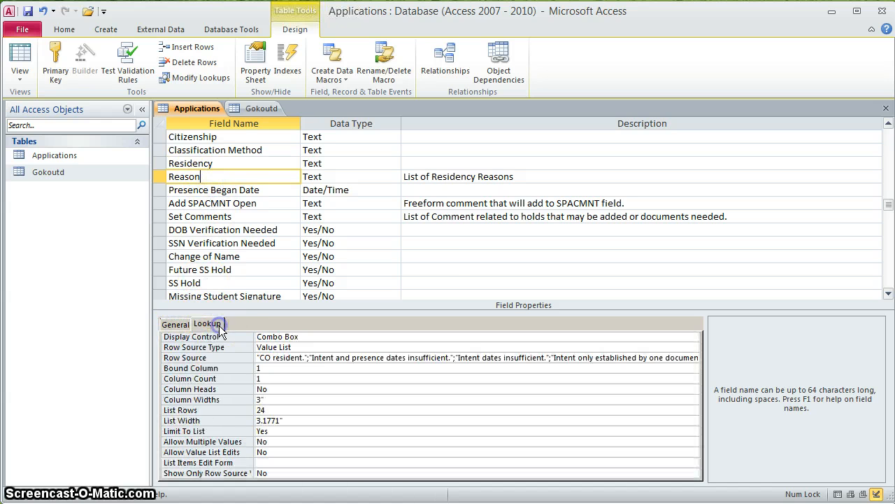
click(183, 324)
click(259, 191)
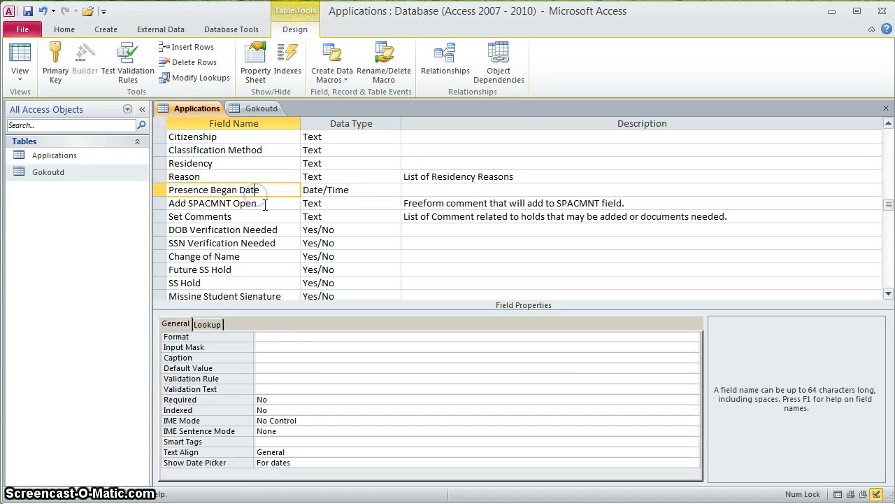
click(280, 203)
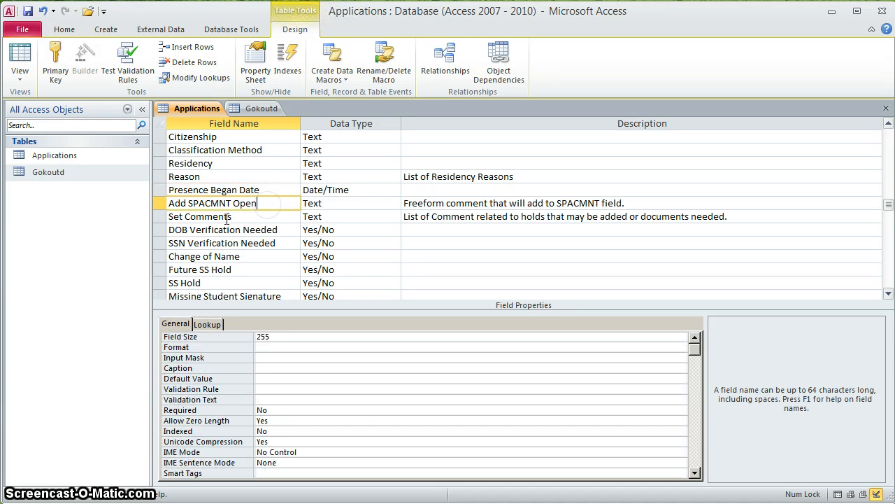
- Delete the Set Comments row so DOB Verification Needed follows Add SPACMNT Open
click(161, 219)
right_click(163, 219)
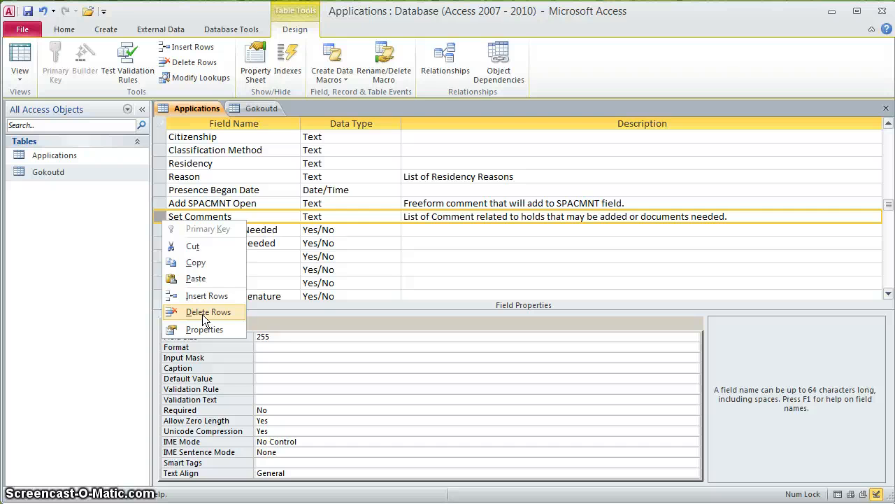
click(202, 312)
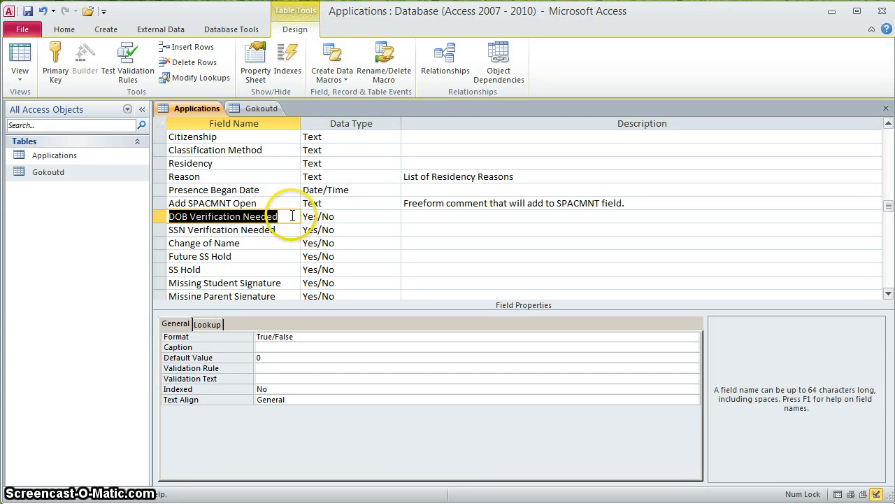
click(291, 217)
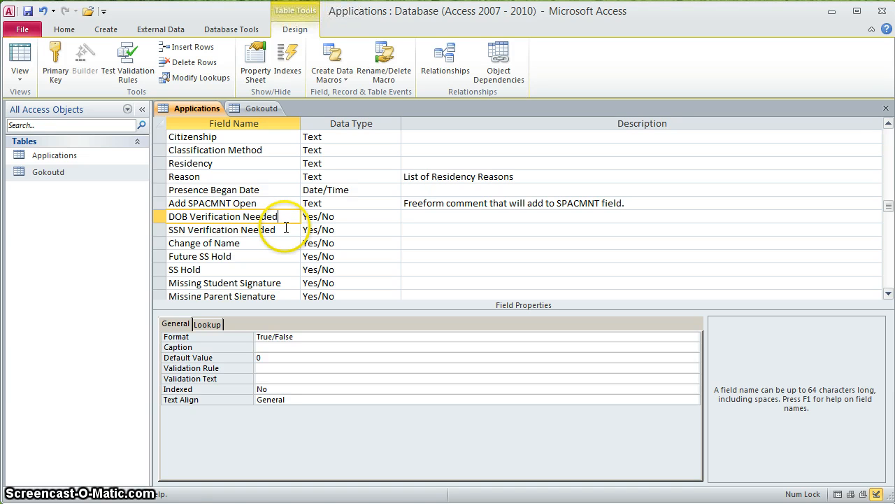
click(286, 229)
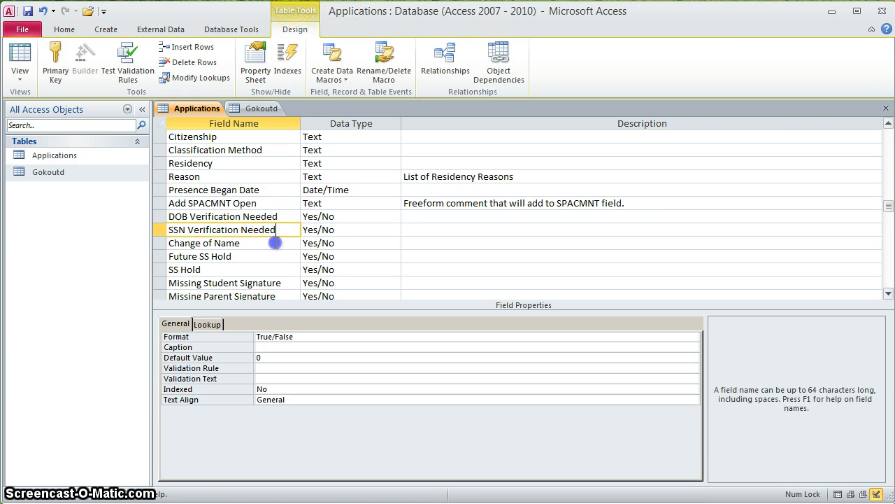
click(290, 242)
click(273, 258)
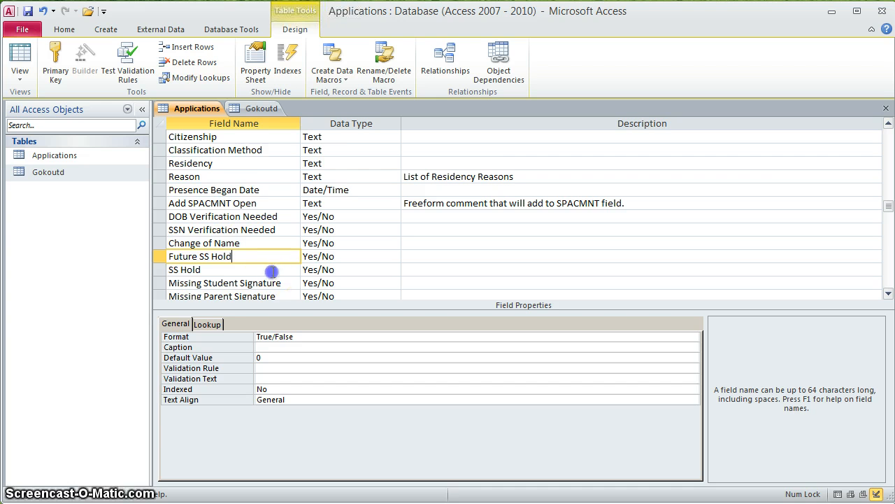
click(273, 270)
scroll(273, 271, down, 2)
click(285, 202)
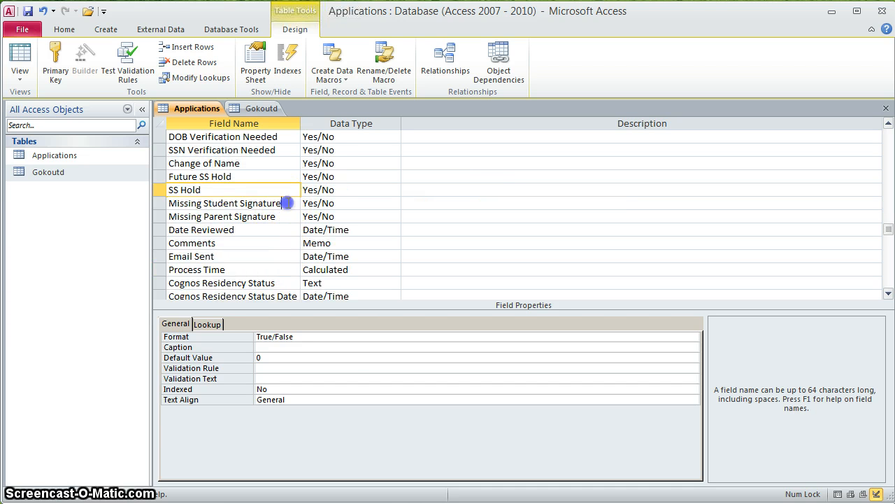
click(286, 217)
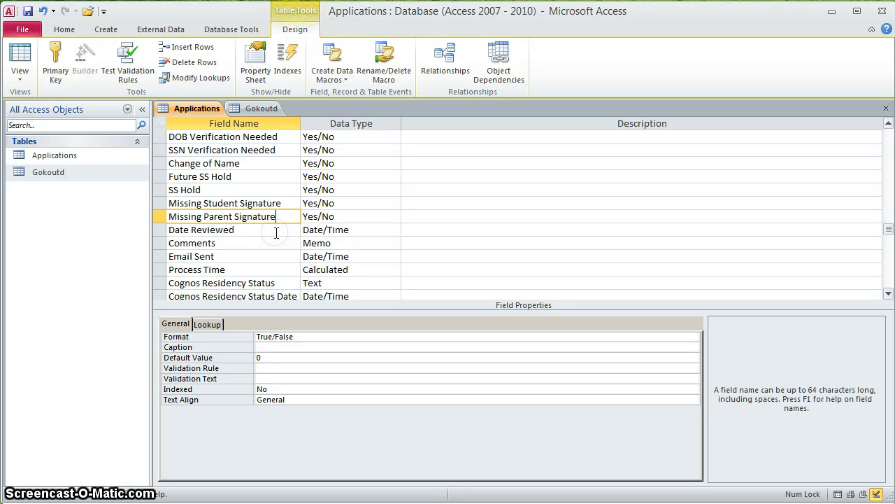
click(172, 229)
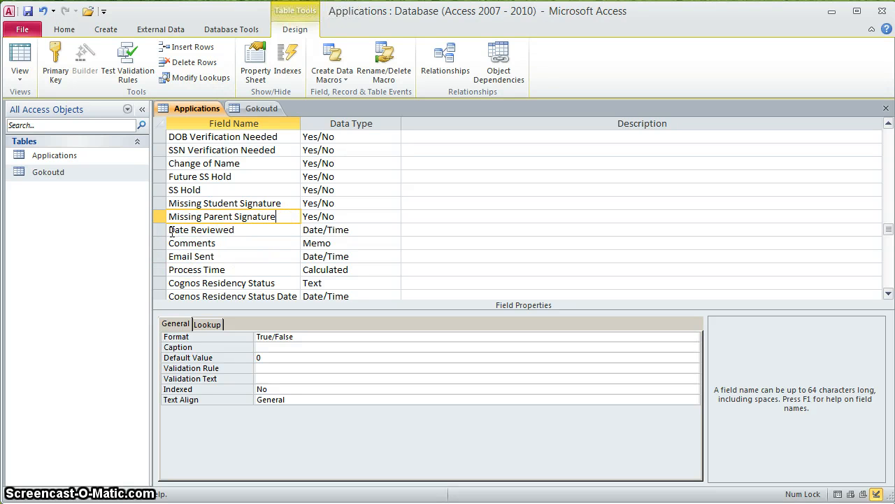
click(176, 243)
scroll(175, 243, up, 2)
click(176, 243)
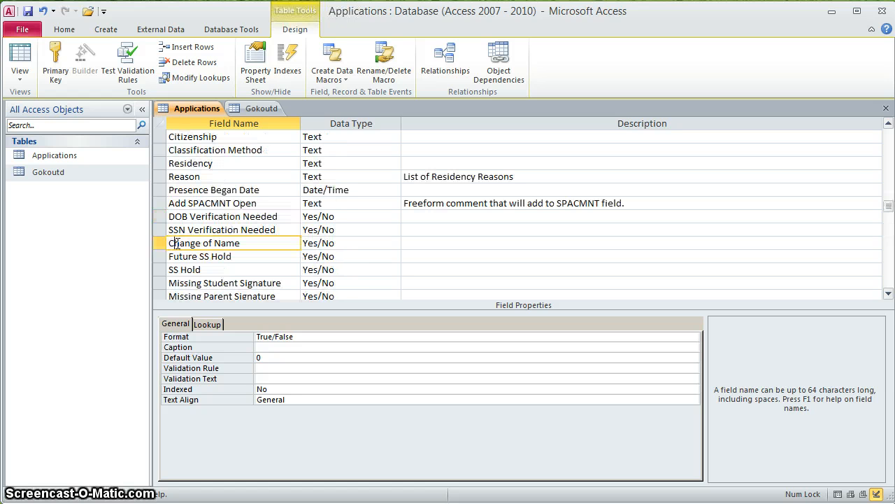
scroll(175, 245, down, 3)
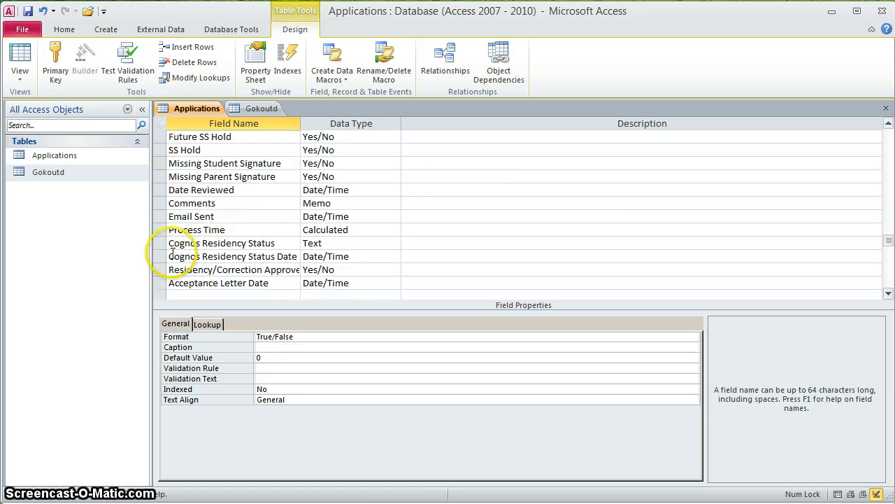
click(266, 203)
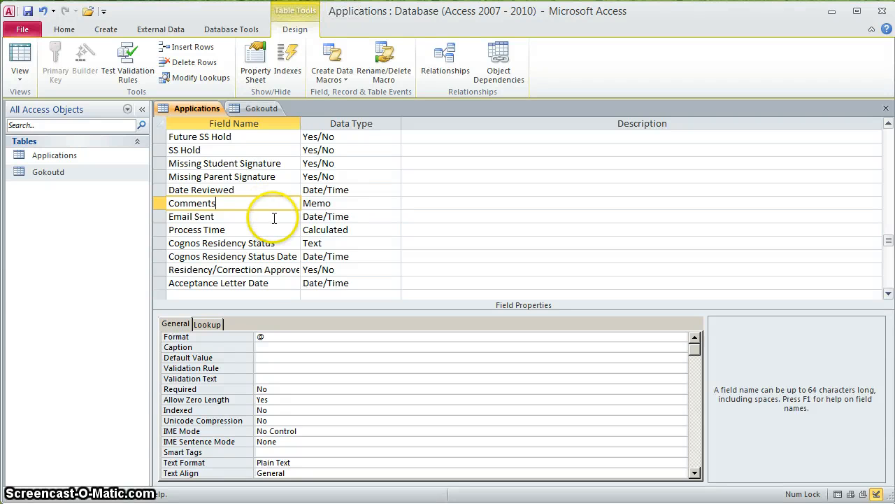
click(274, 218)
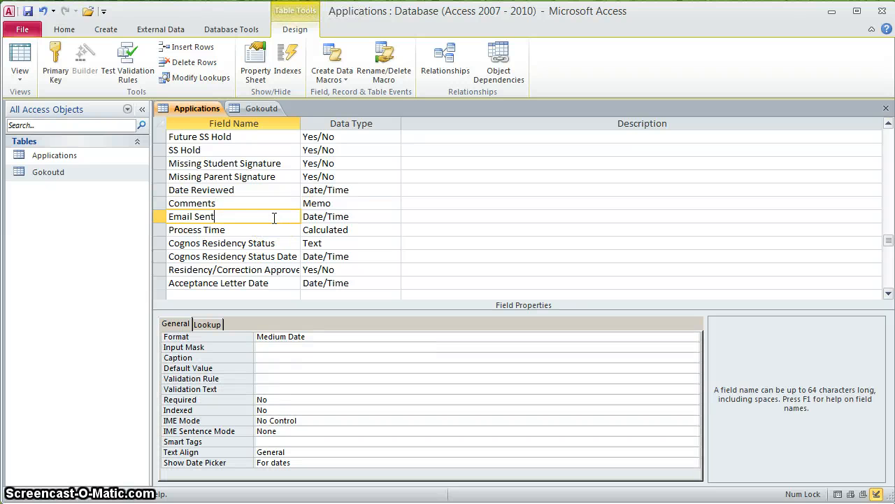
click(281, 230)
click(280, 230)
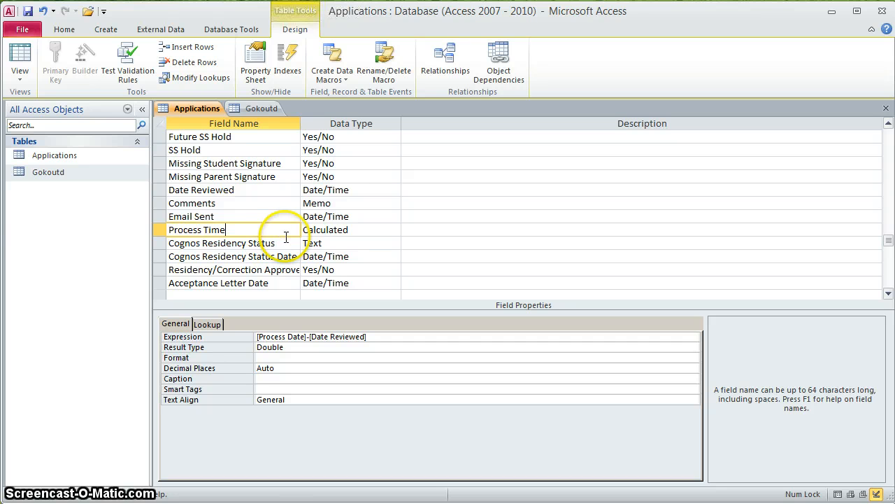
click(287, 245)
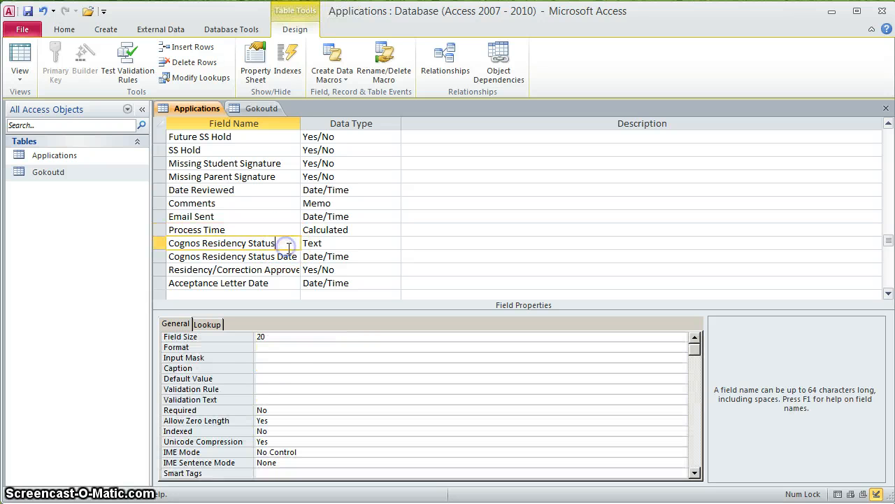
click(286, 256)
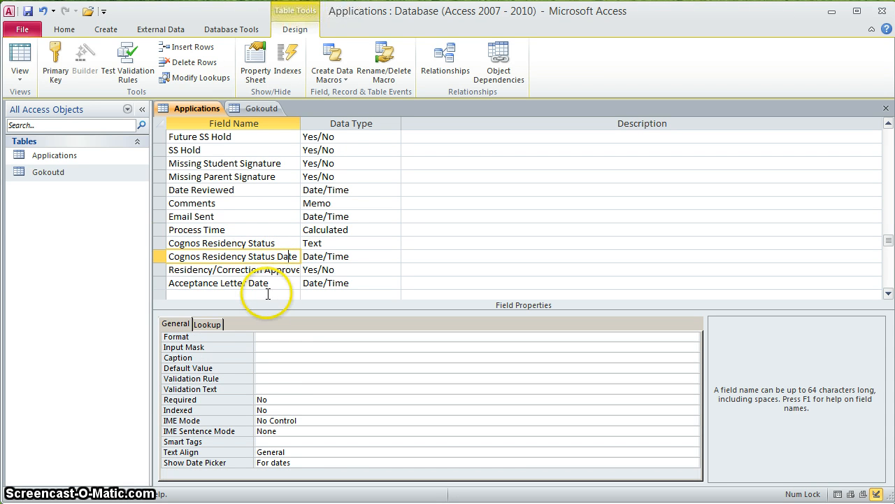
click(275, 269)
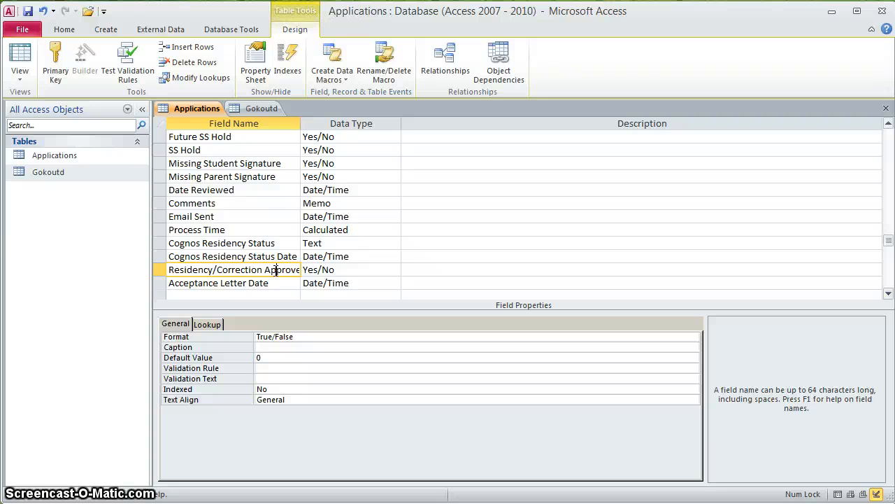
click(277, 283)
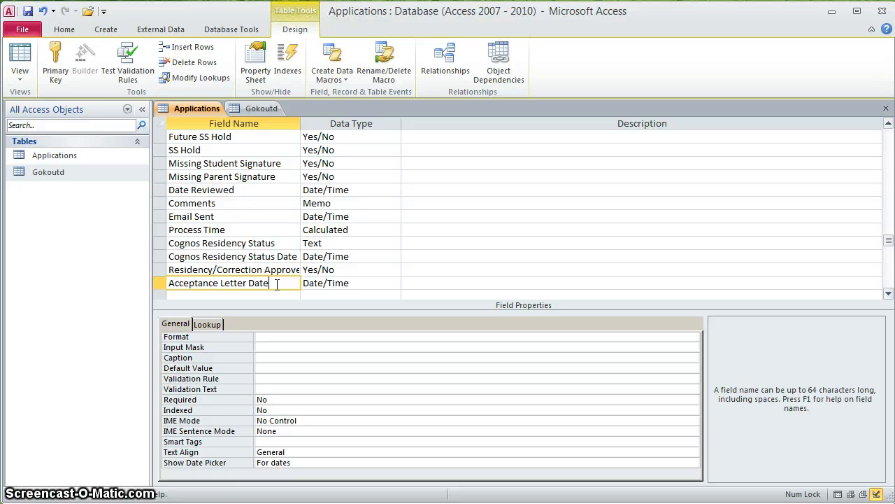
- Save the Applications design, accepting the shortened-field-size data-loss warning
click(29, 12)
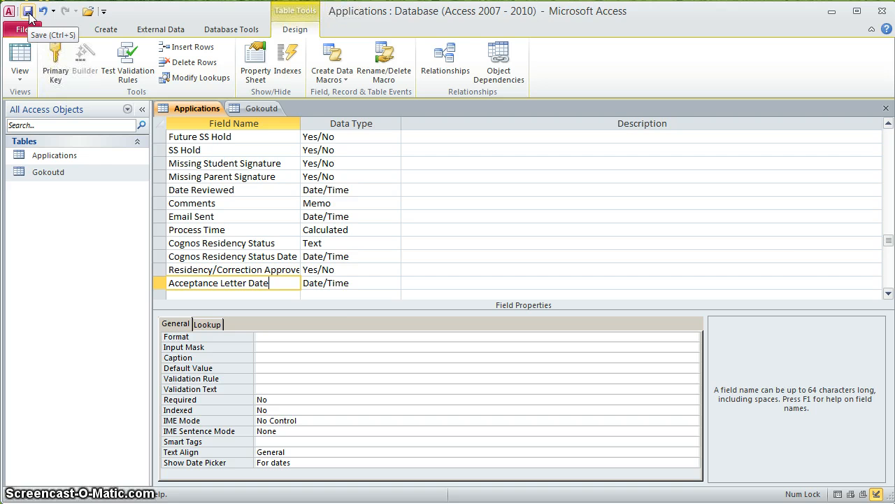
click(29, 14)
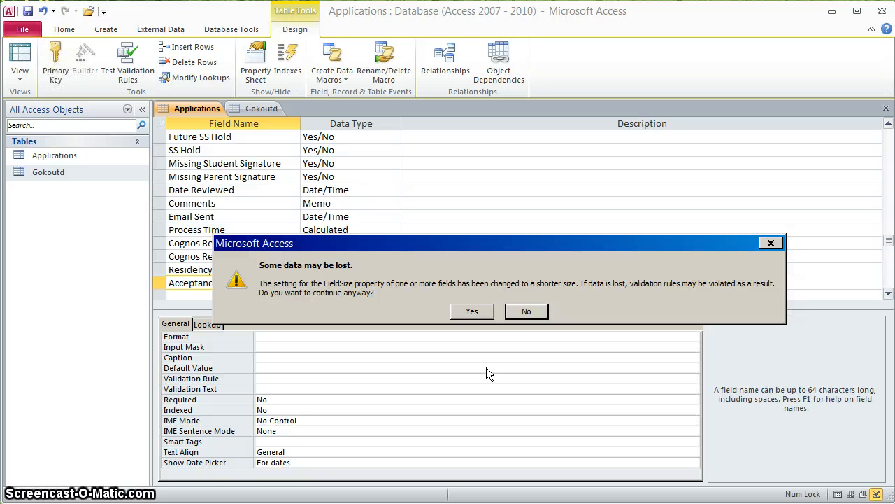
click(472, 311)
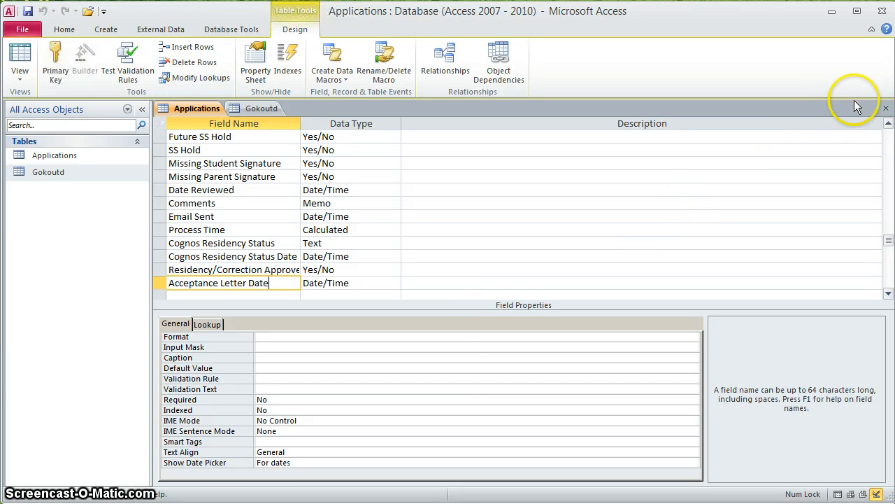
- Close the Applications design and the Gokoutd table without saving Gokoutd's layout
click(885, 109)
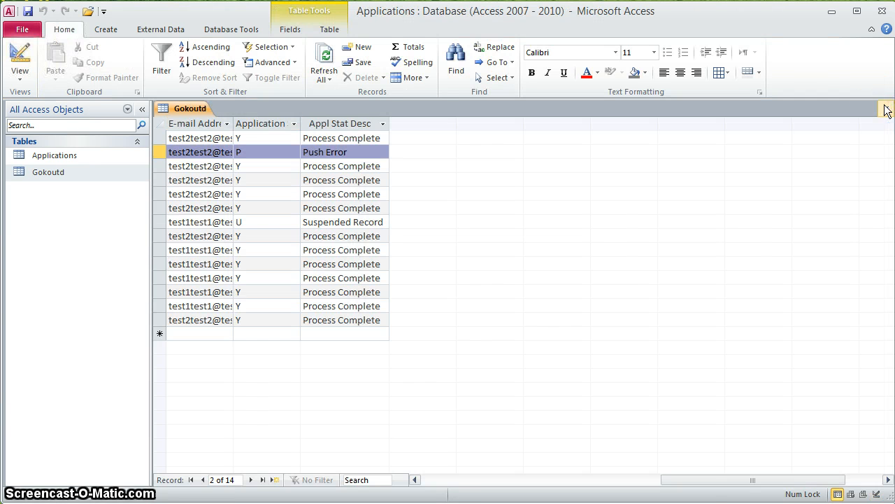
click(886, 107)
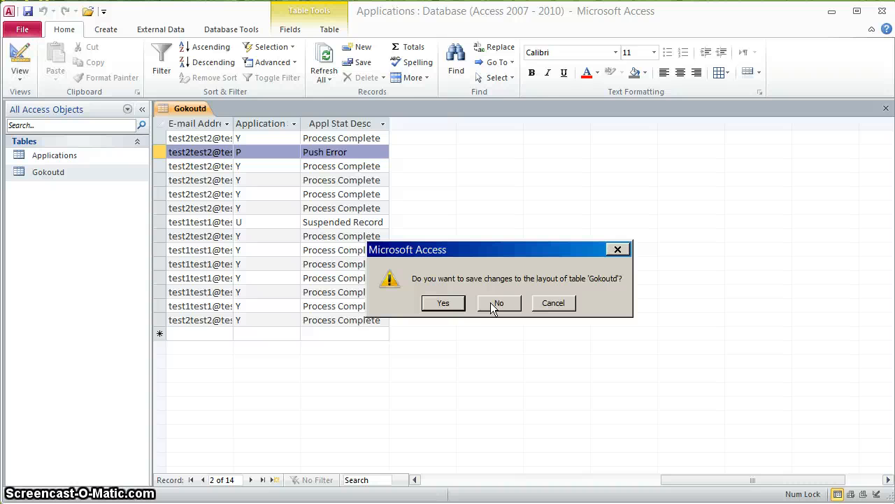
click(495, 302)
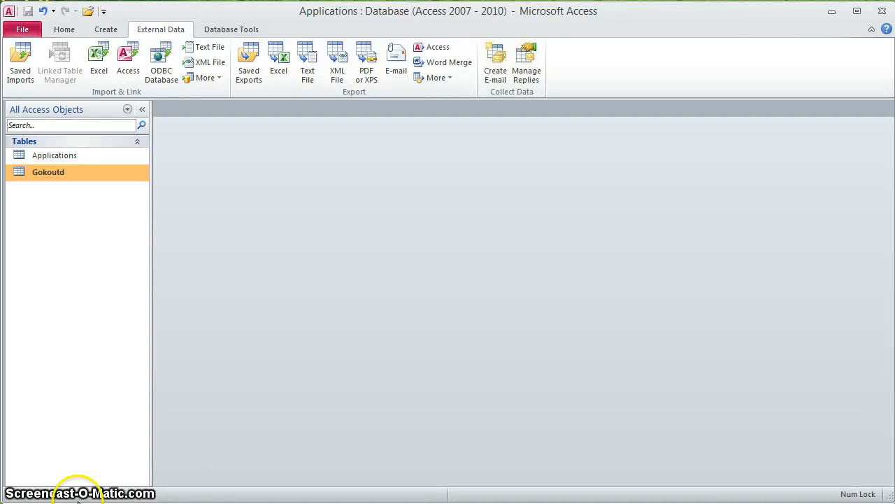